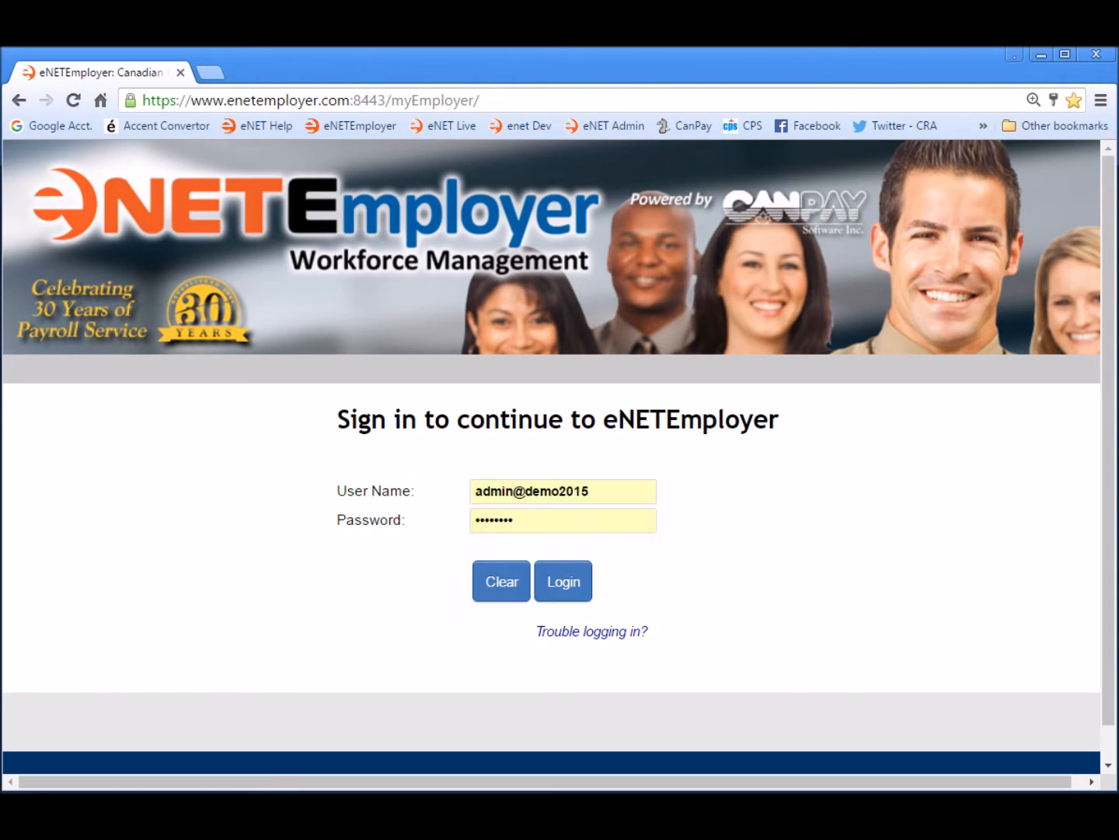
# Step: Sign in with the prefilled credentials and select the new period 26 pay in the Payroll service's Calculations table
pyautogui.click(558, 592)
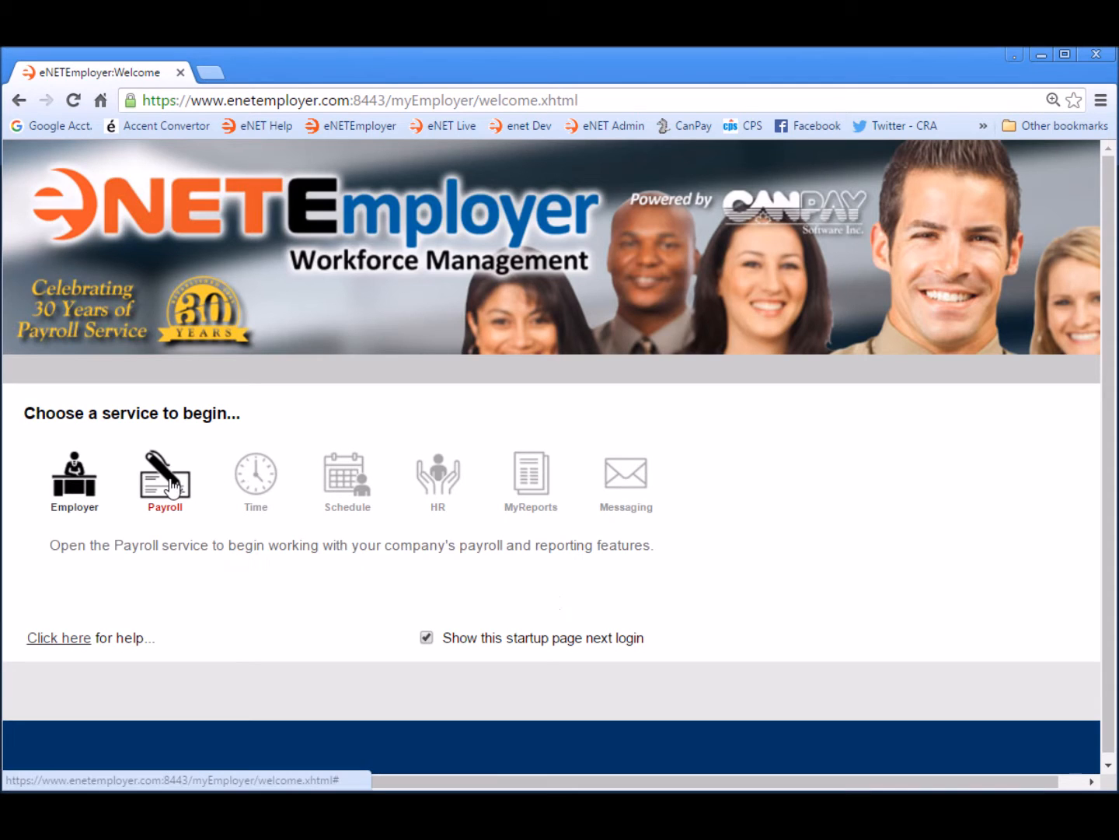
pyautogui.click(196, 492)
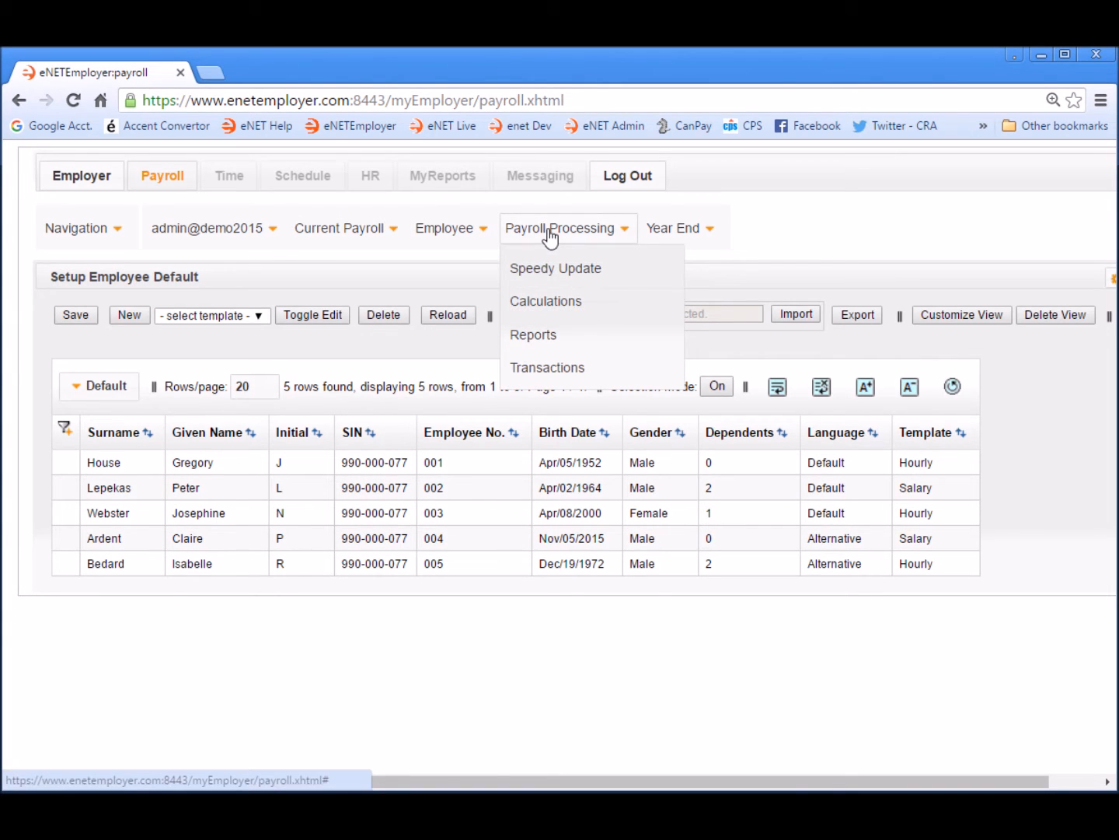
pyautogui.click(570, 304)
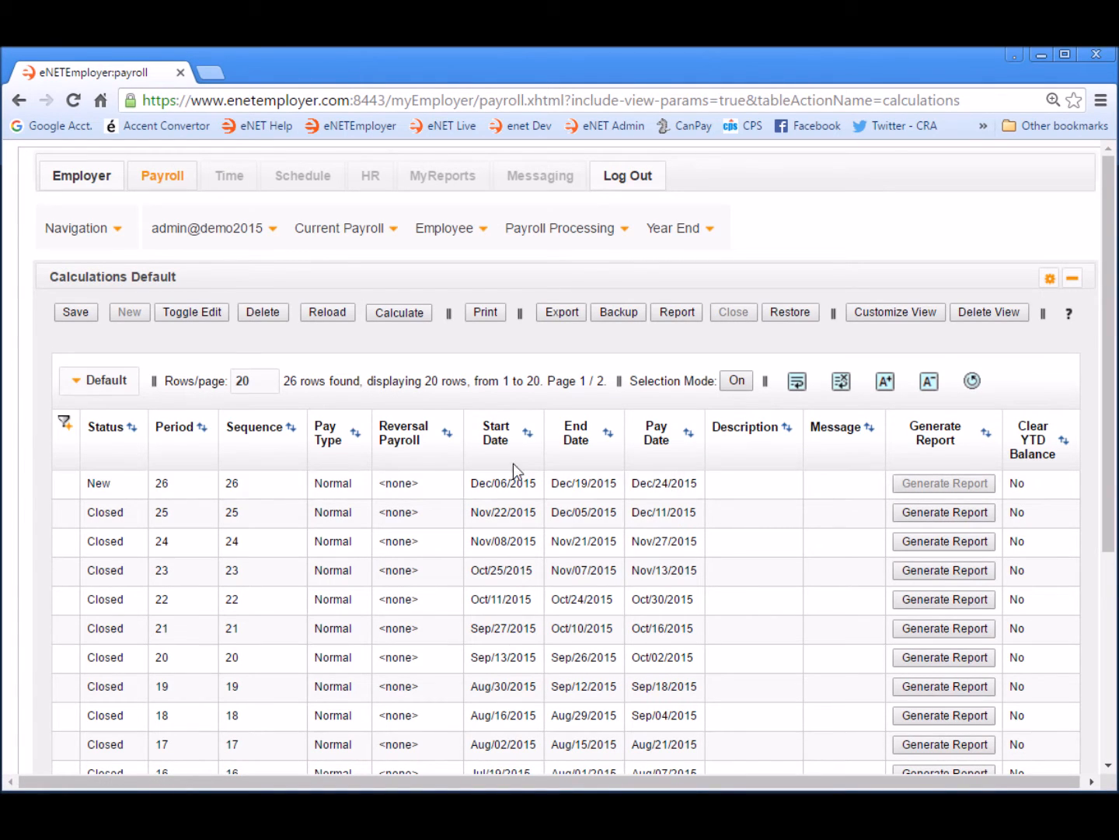
pyautogui.click(279, 484)
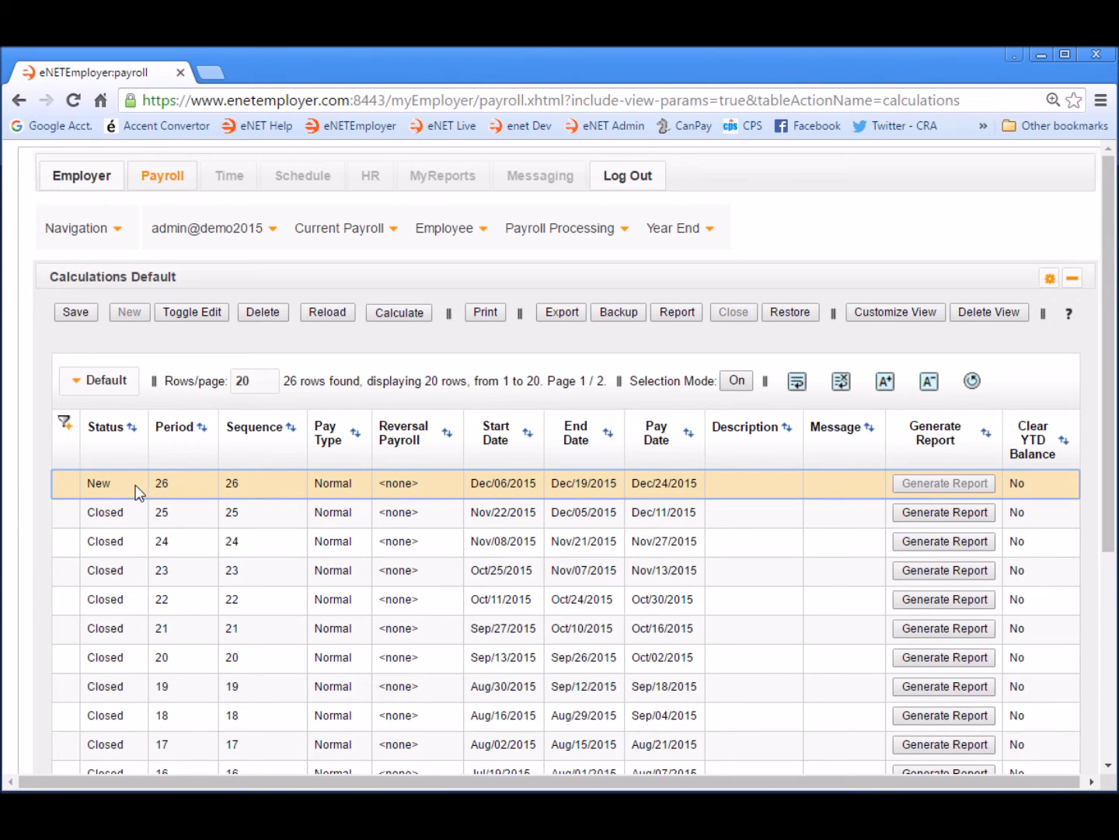
# Step: Display the Speedy Update table for payroll processing and sort its rows by Reg Hours in ascending order
pyautogui.click(564, 242)
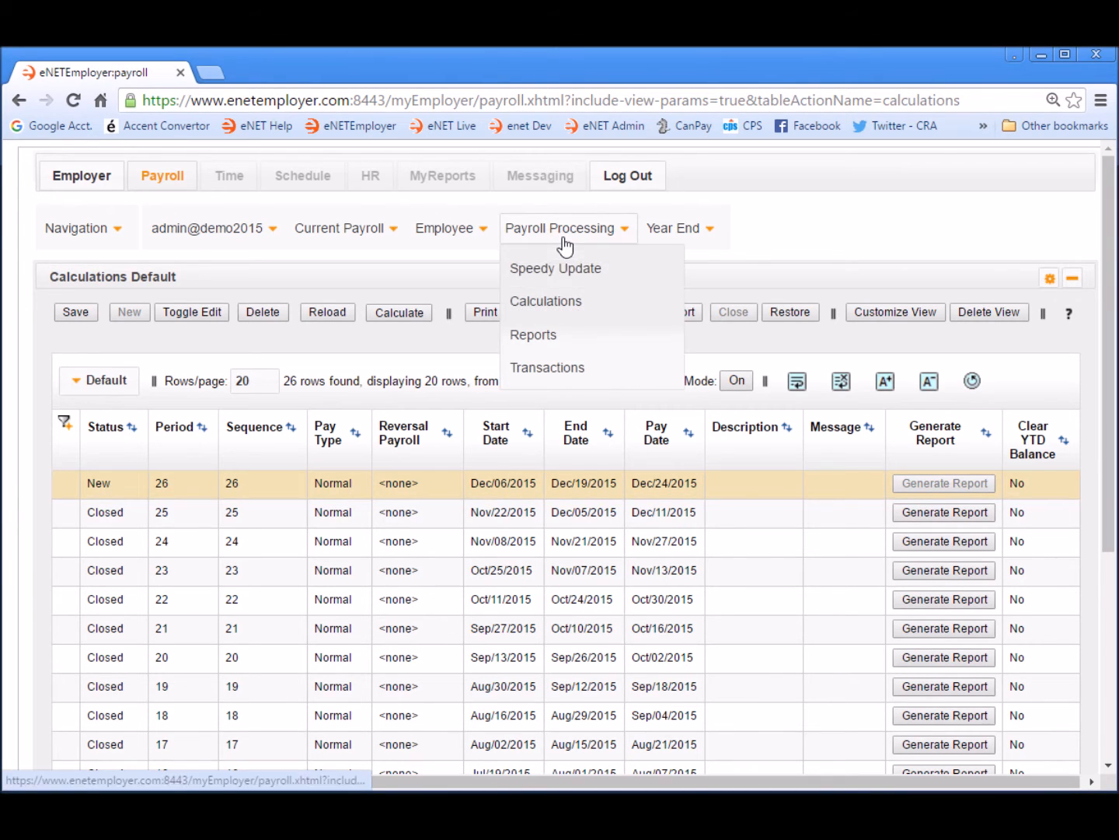
pyautogui.click(580, 272)
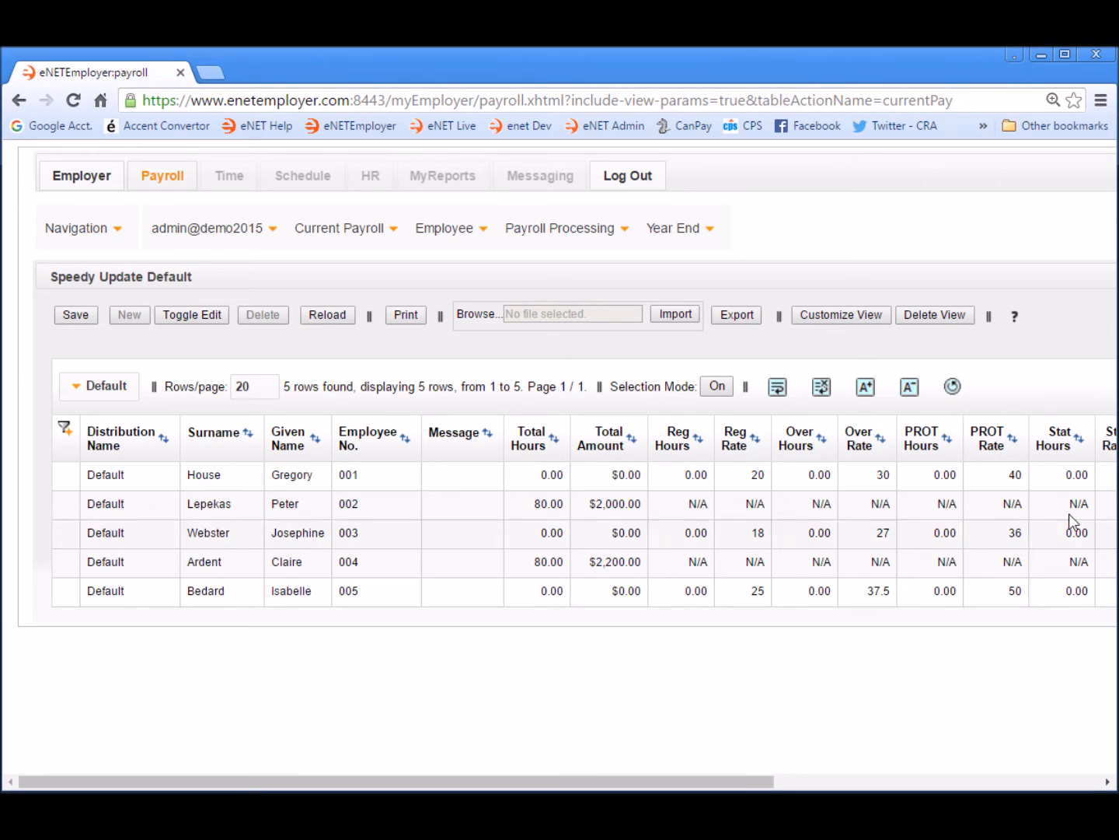
pyautogui.click(674, 446)
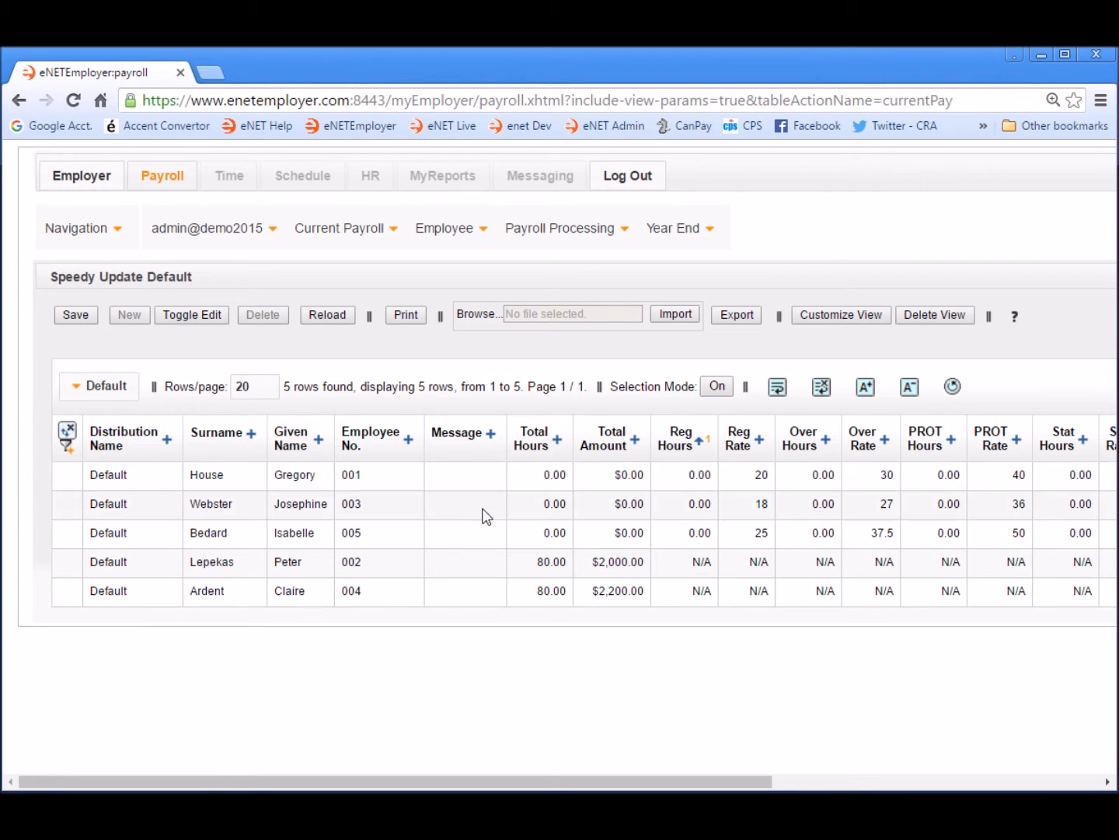
# Step: Select the three hourly employees' rows in Speedy Update and make them editable together
pyautogui.click(467, 472)
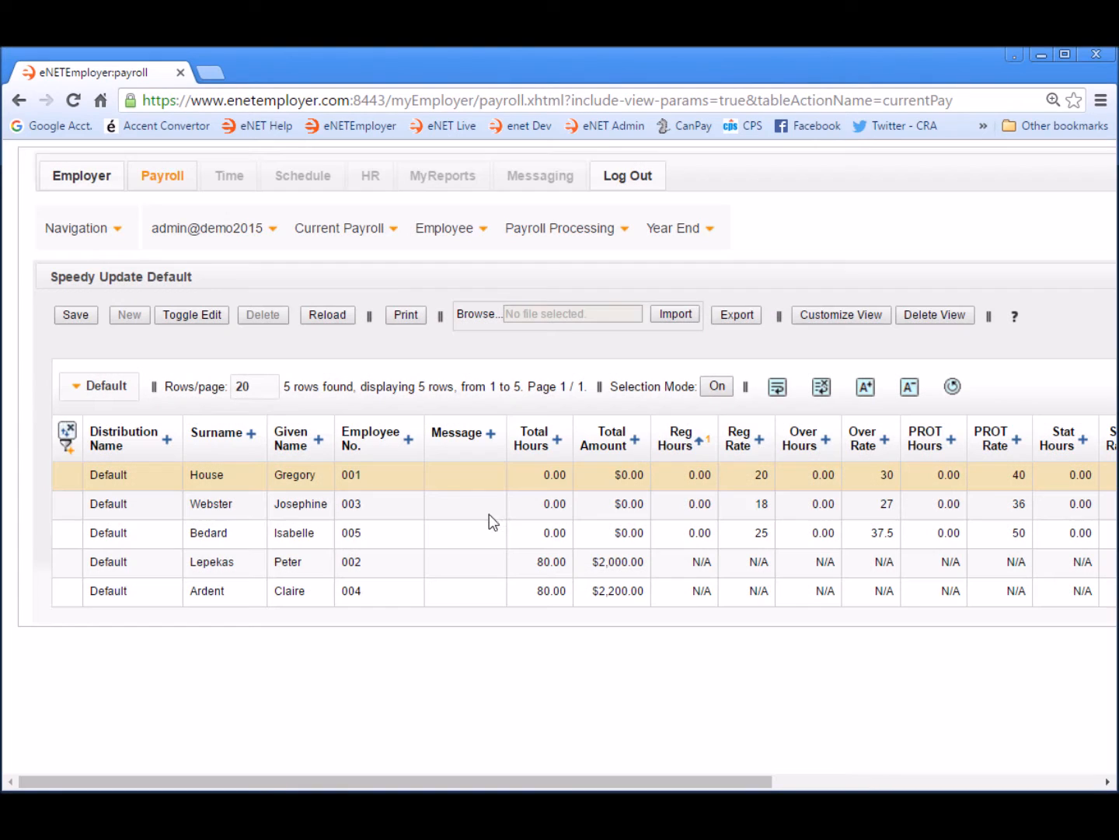
pyautogui.click(477, 506)
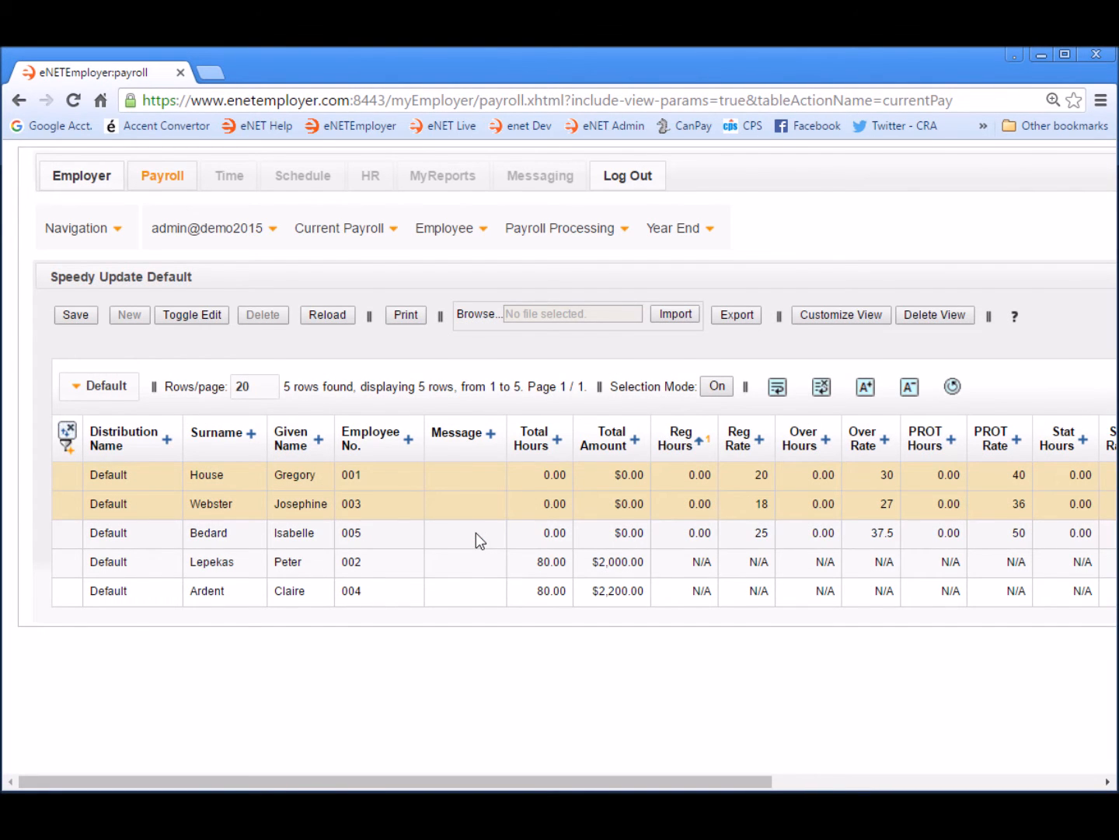
pyautogui.click(476, 533)
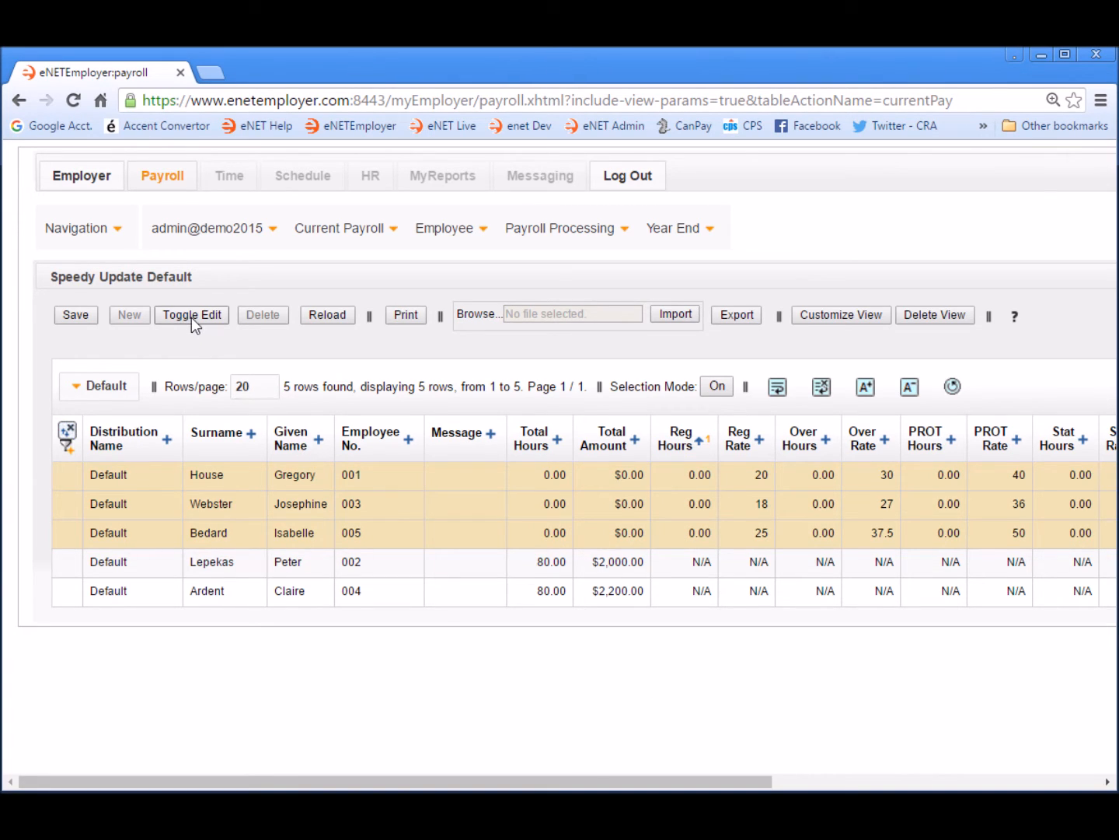
pyautogui.rightClick(468, 473)
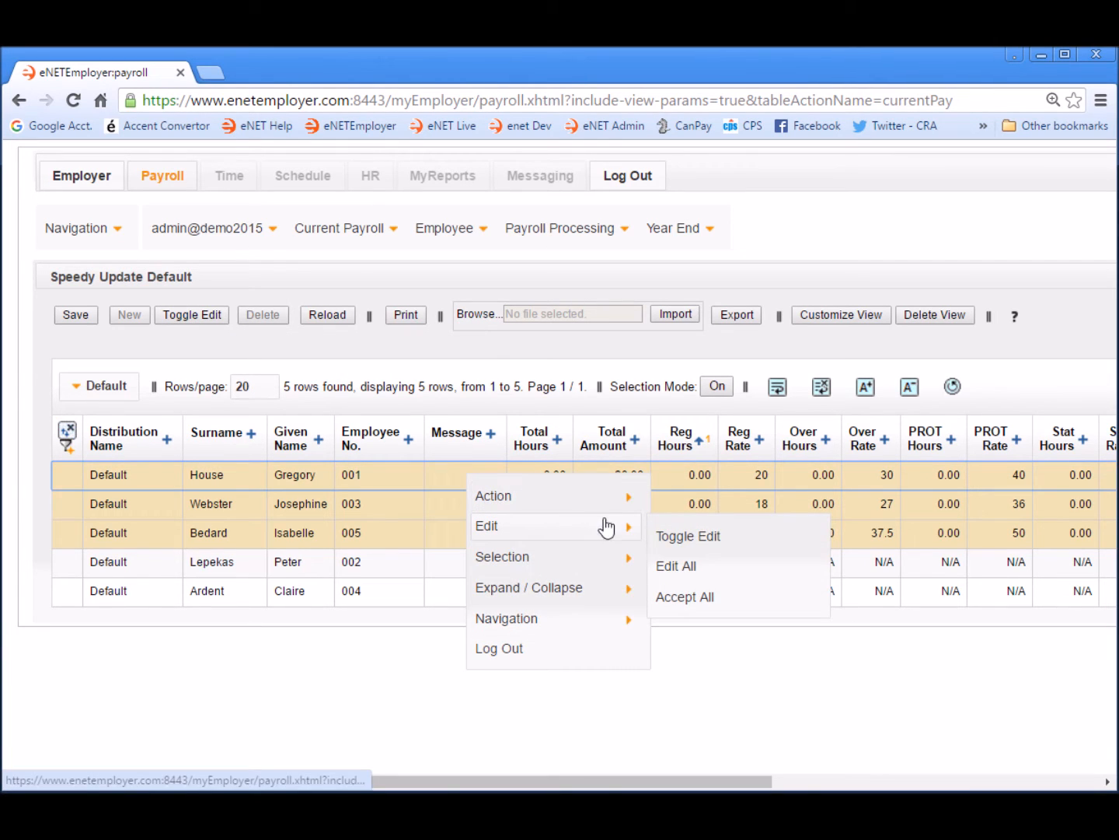
pyautogui.click(710, 544)
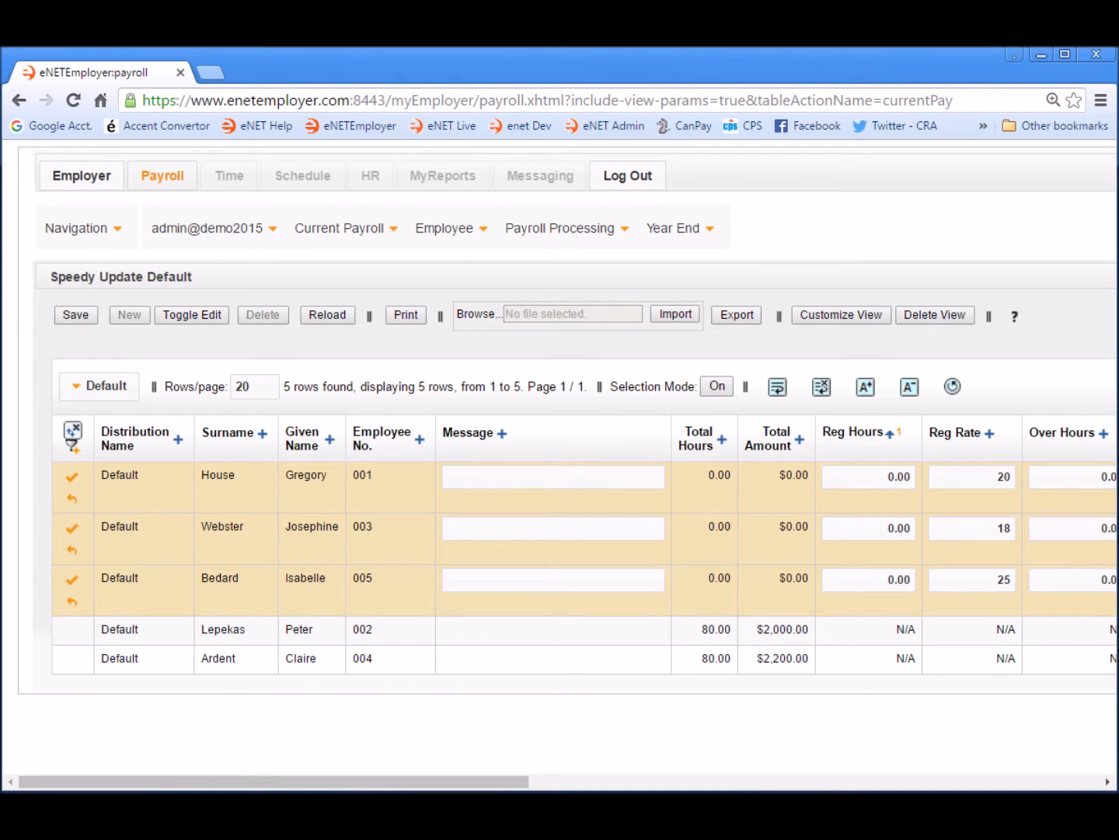
# Step: Set Reg Hours to 80 for the first two hourly employees and accept all the row edits
pyautogui.click(880, 477)
pyautogui.write('80')
pyautogui.click(880, 529)
pyautogui.write('80')
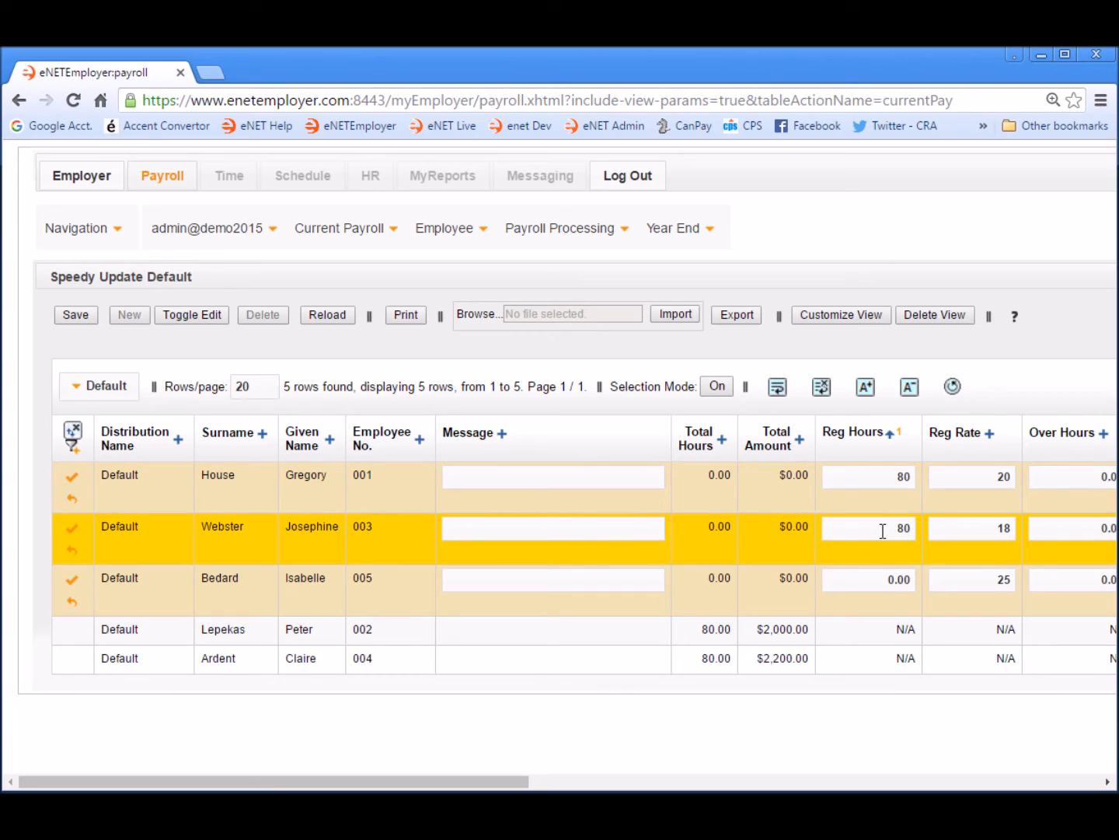
pyautogui.click(870, 580)
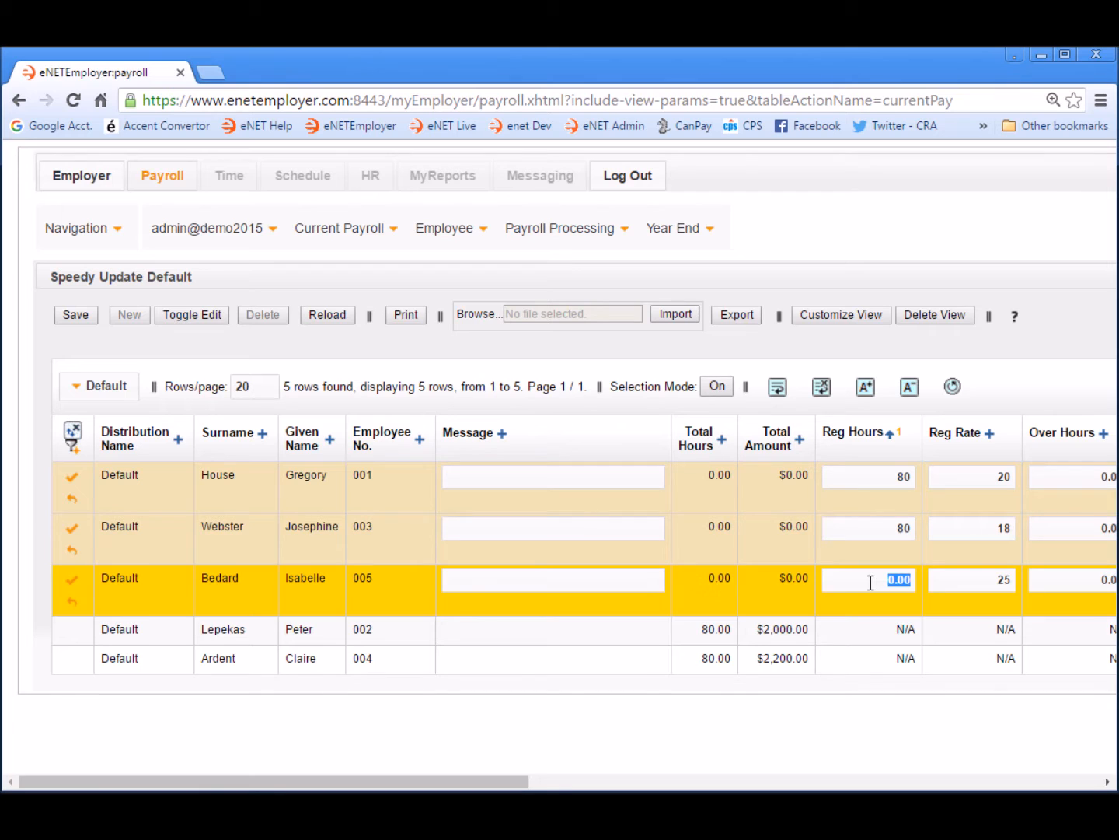
pyautogui.rightClick(495, 503)
pyautogui.moveTo(579, 555)
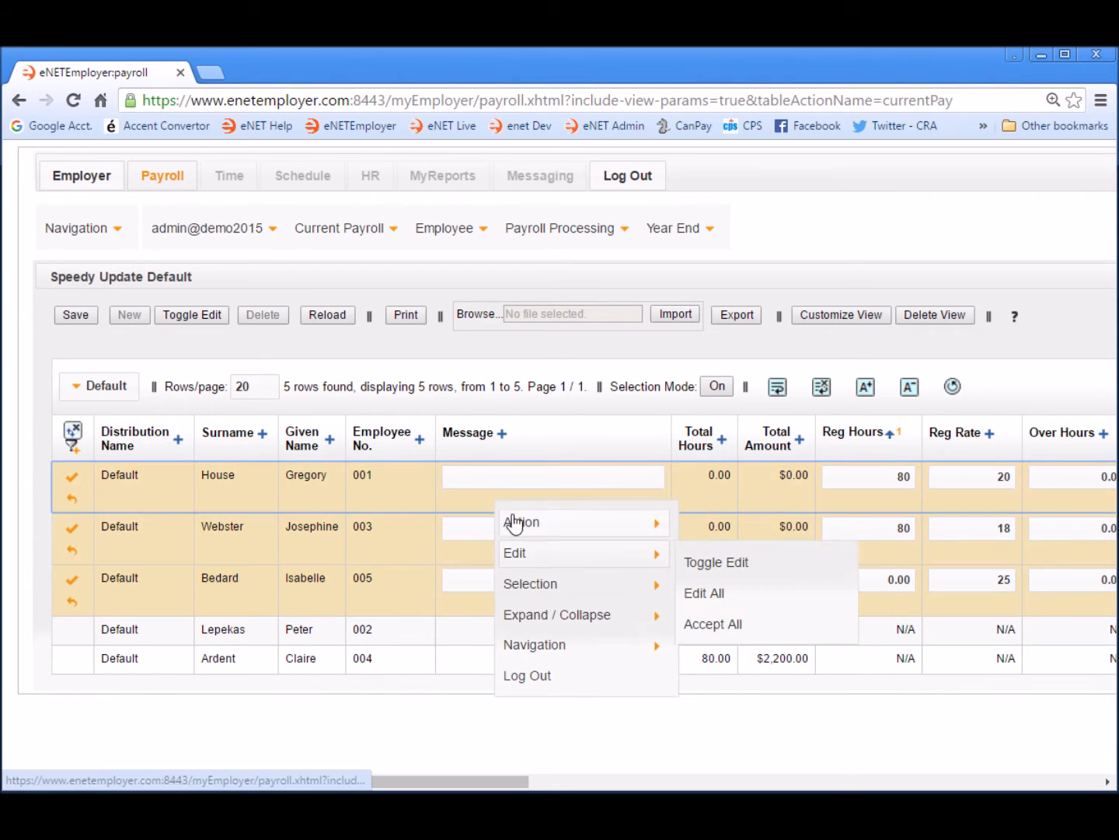
pyautogui.click(732, 626)
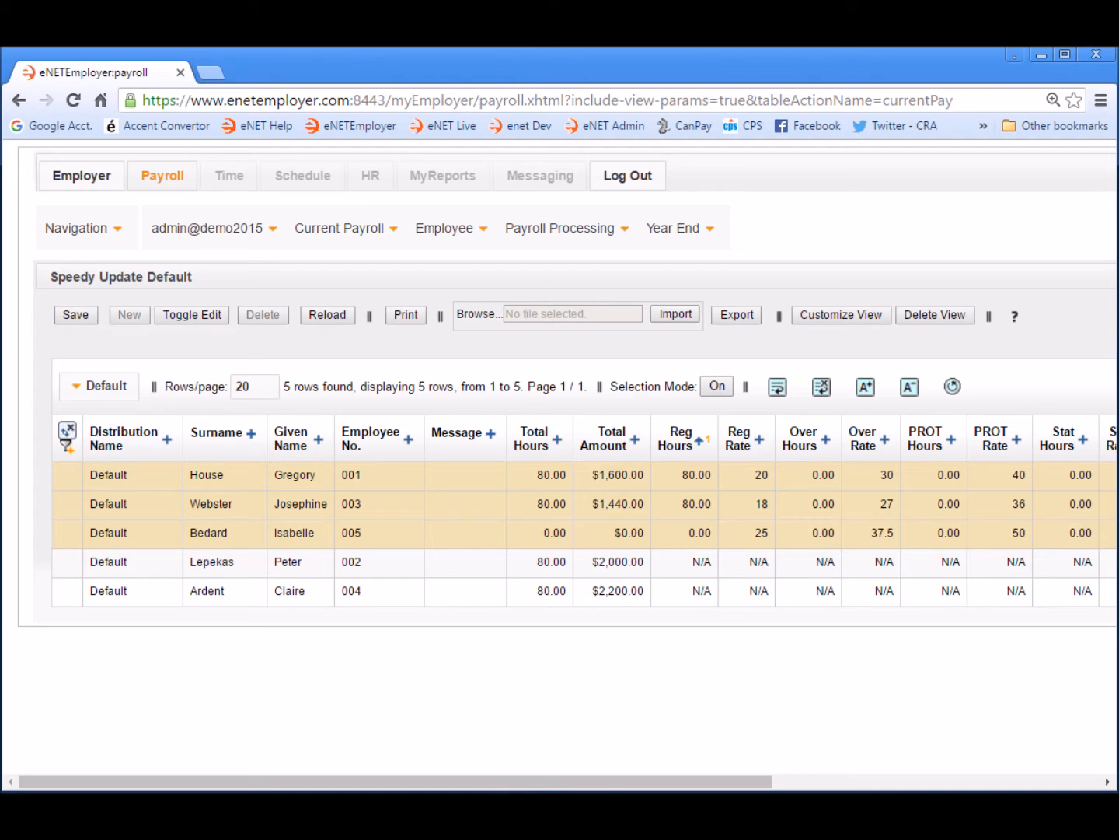
# Step: Return to the payroll Calculations table and calculate the period 26 pay
pyautogui.click(587, 228)
pyautogui.click(552, 302)
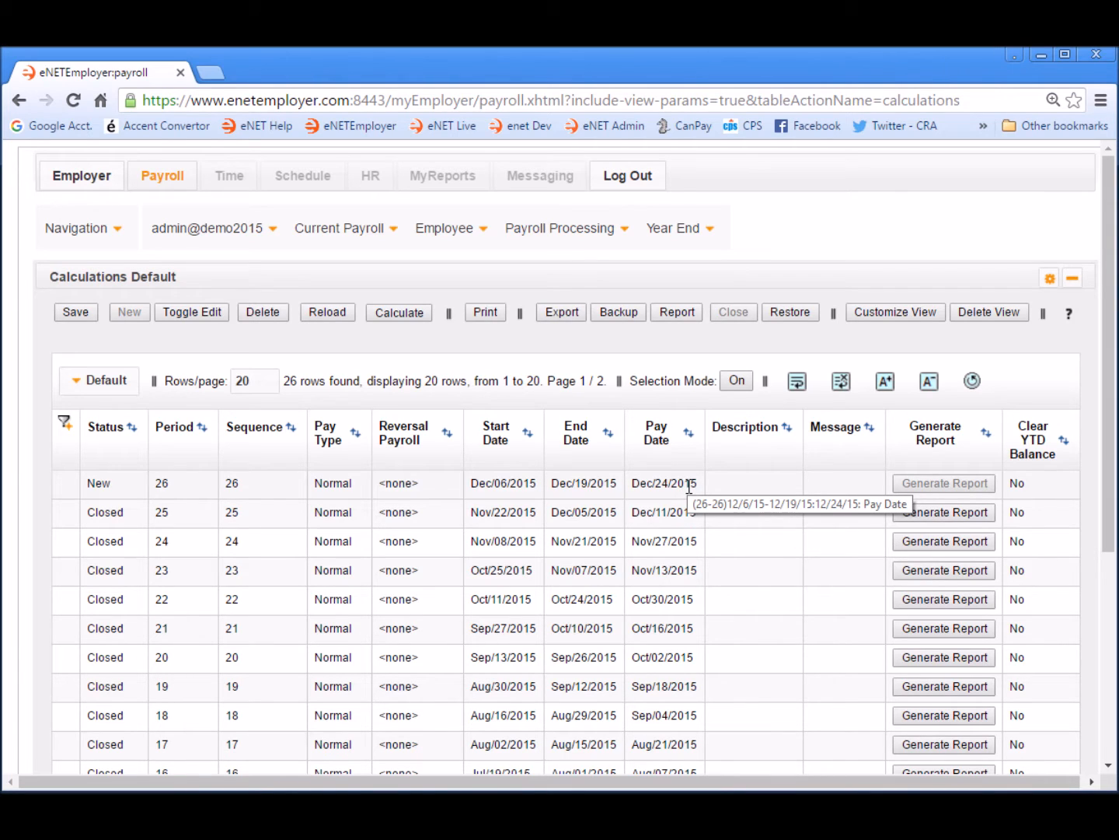
pyautogui.click(396, 313)
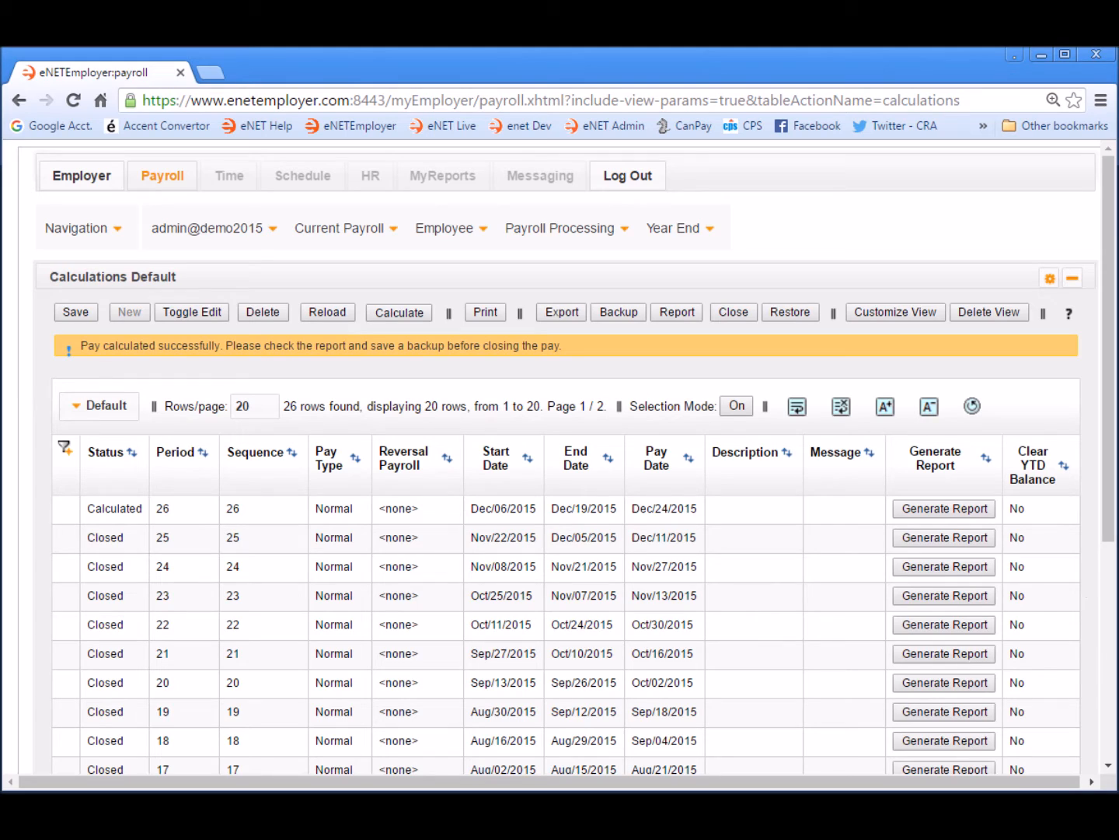
# Step: Generate the report for the calculated period 26 pay and open the downloaded PDF
pyautogui.click(943, 508)
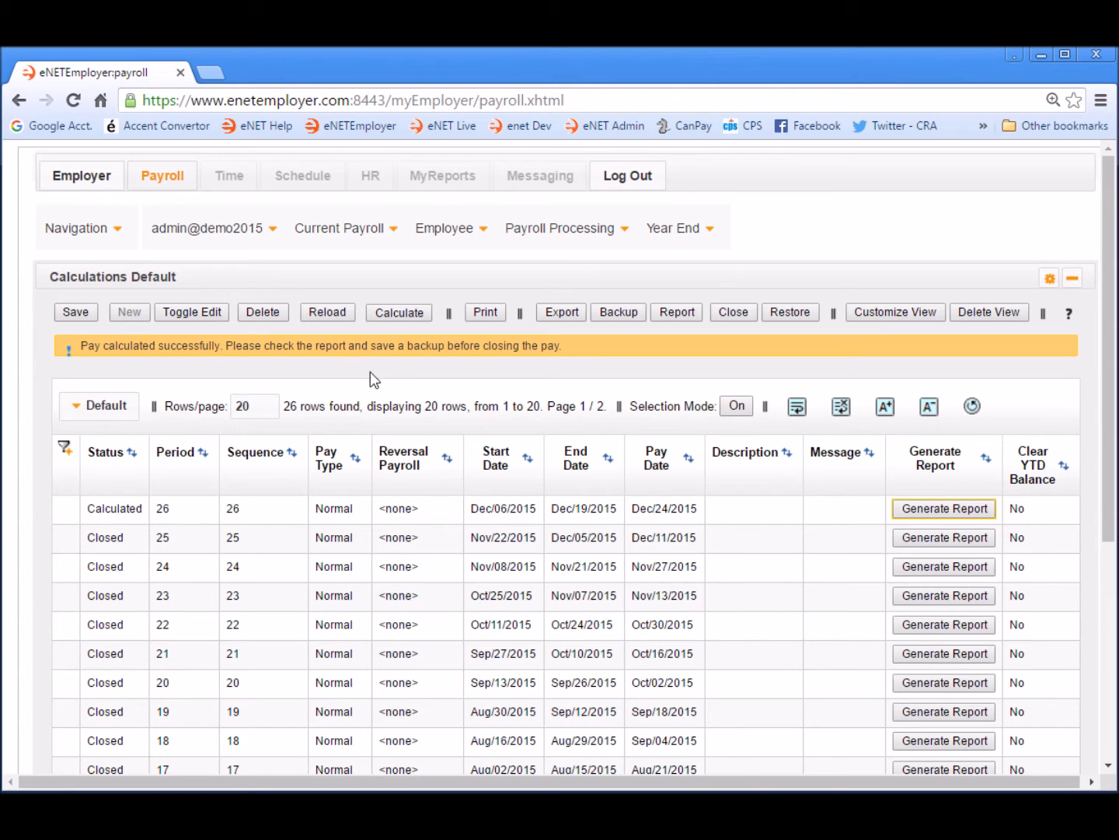
pyautogui.click(976, 510)
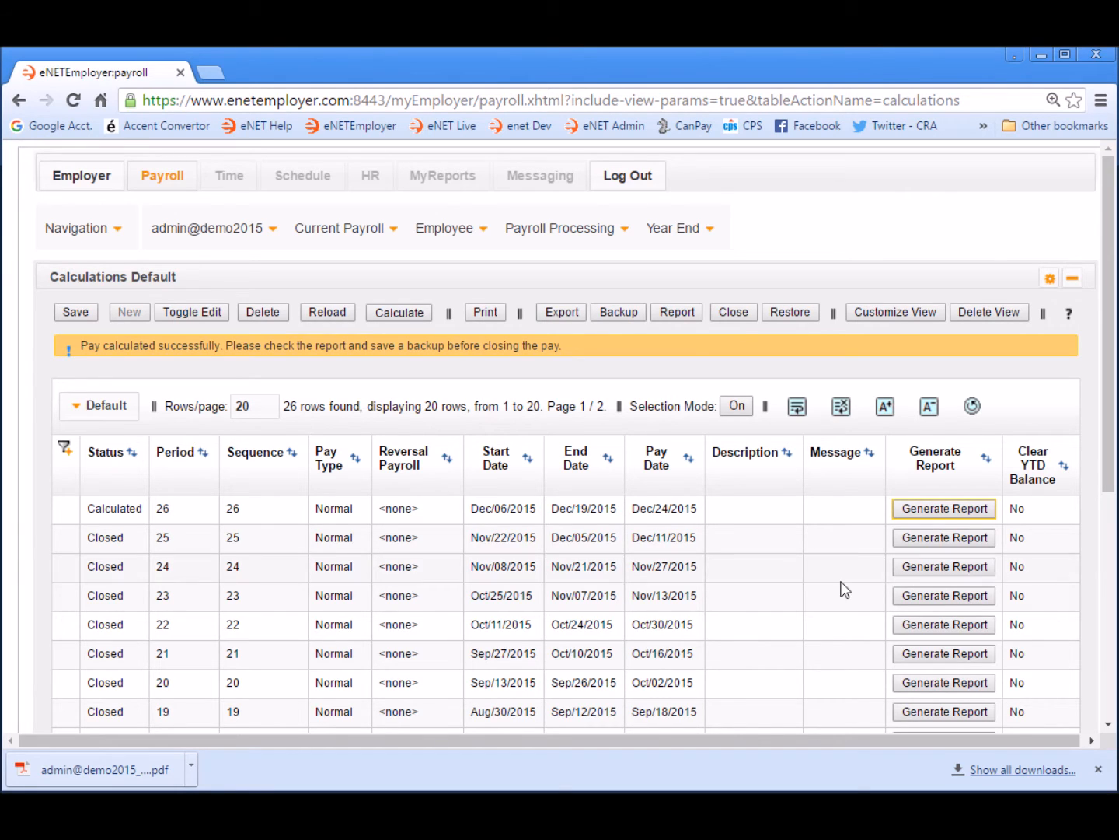
pyautogui.click(100, 774)
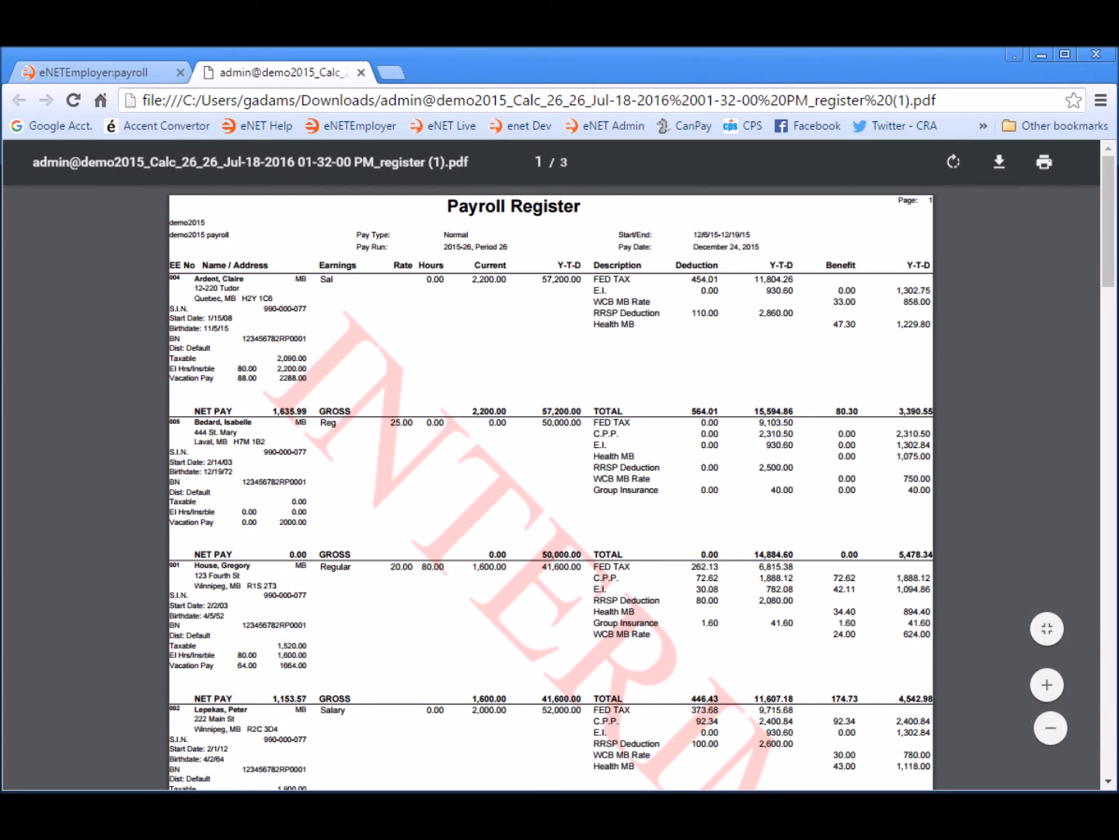
# Step: Examine each employee's current earnings in the Payroll Register, comparing the salaried employees with the hourly employees with and without entered hours
pyautogui.scroll(-1, 967, 552)
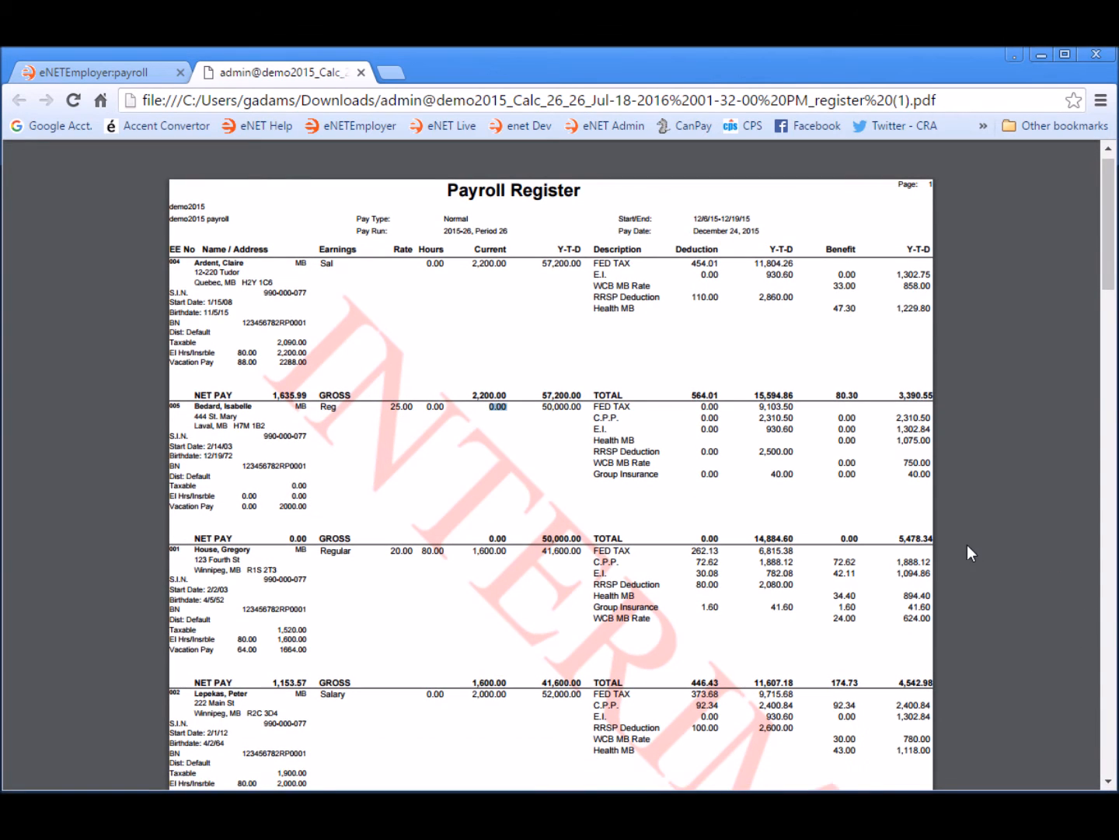
pyautogui.hotkey('ctrl', '+')
pyautogui.hotkey('ctrl', '+')
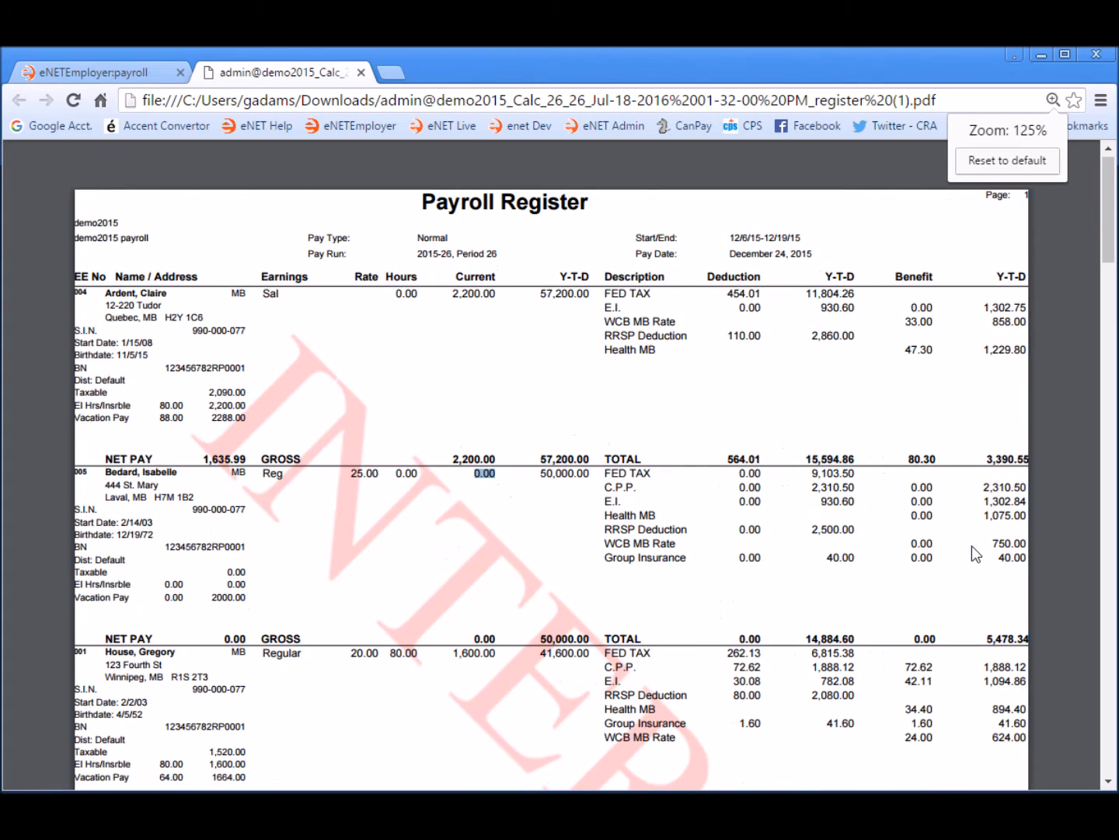
pyautogui.hotkey('ctrl', '+')
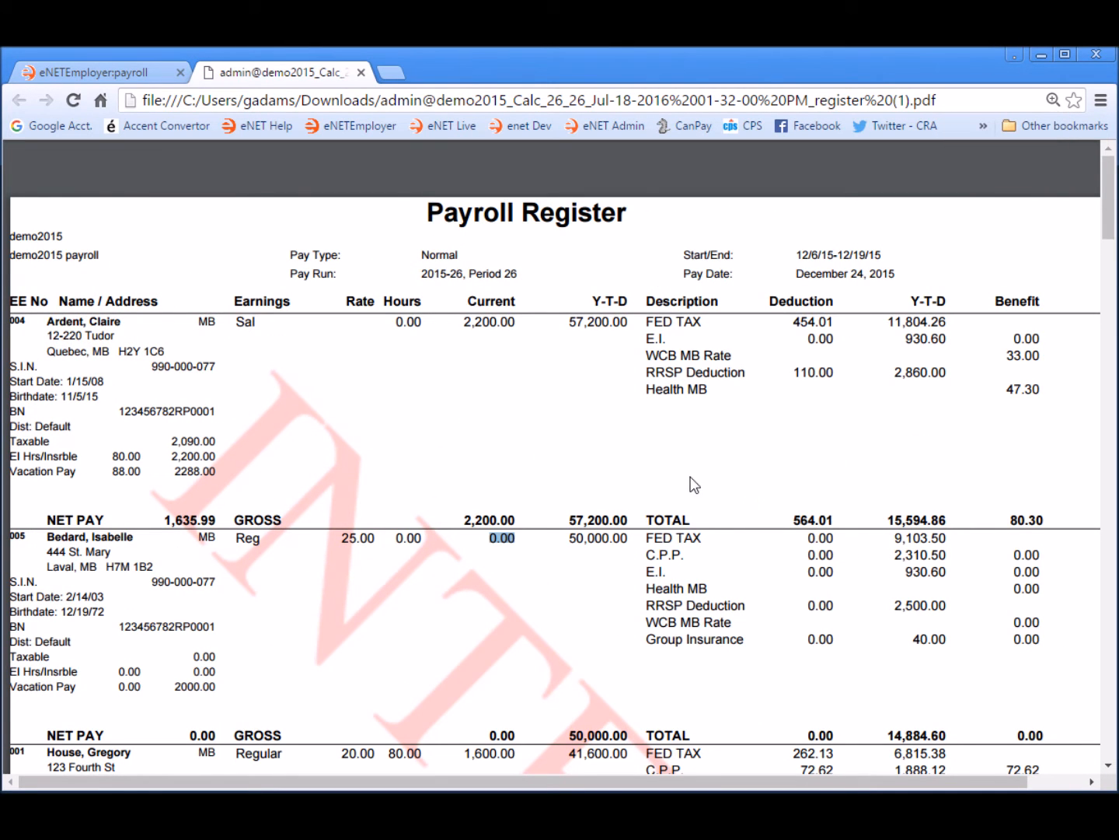
pyautogui.scroll(-7, 688, 444)
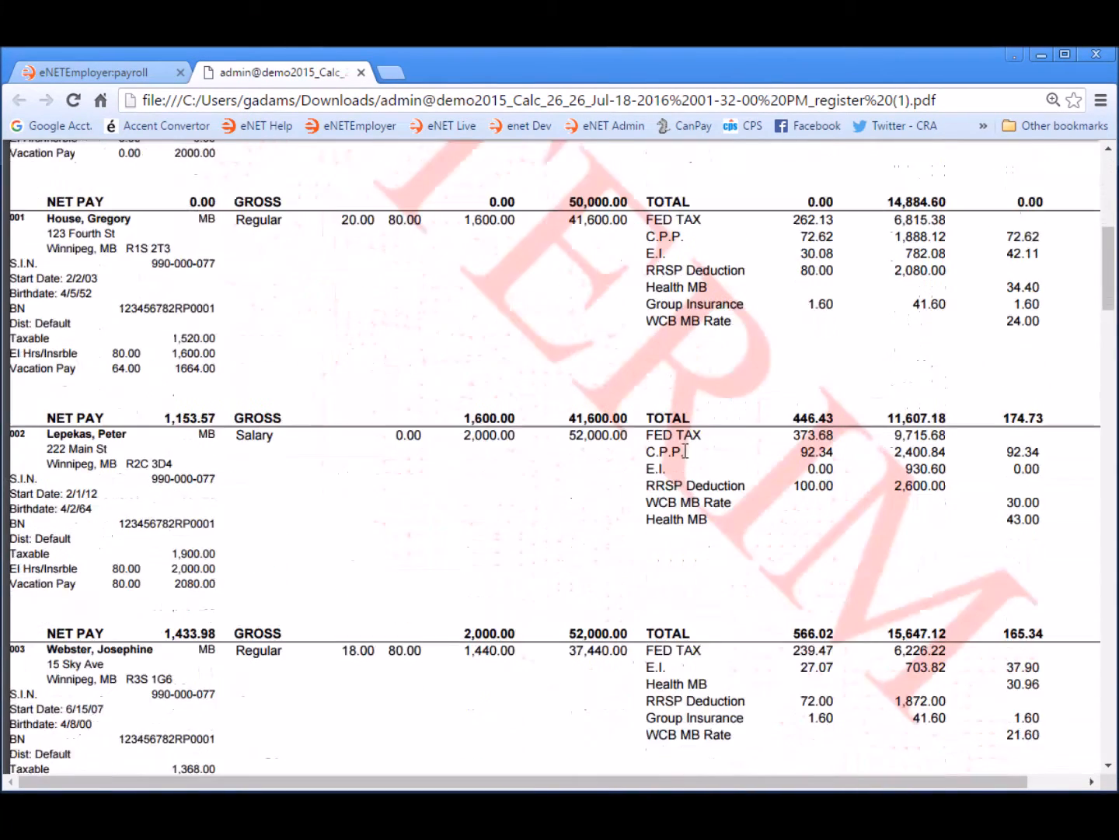
pyautogui.scroll(6, 713, 505)
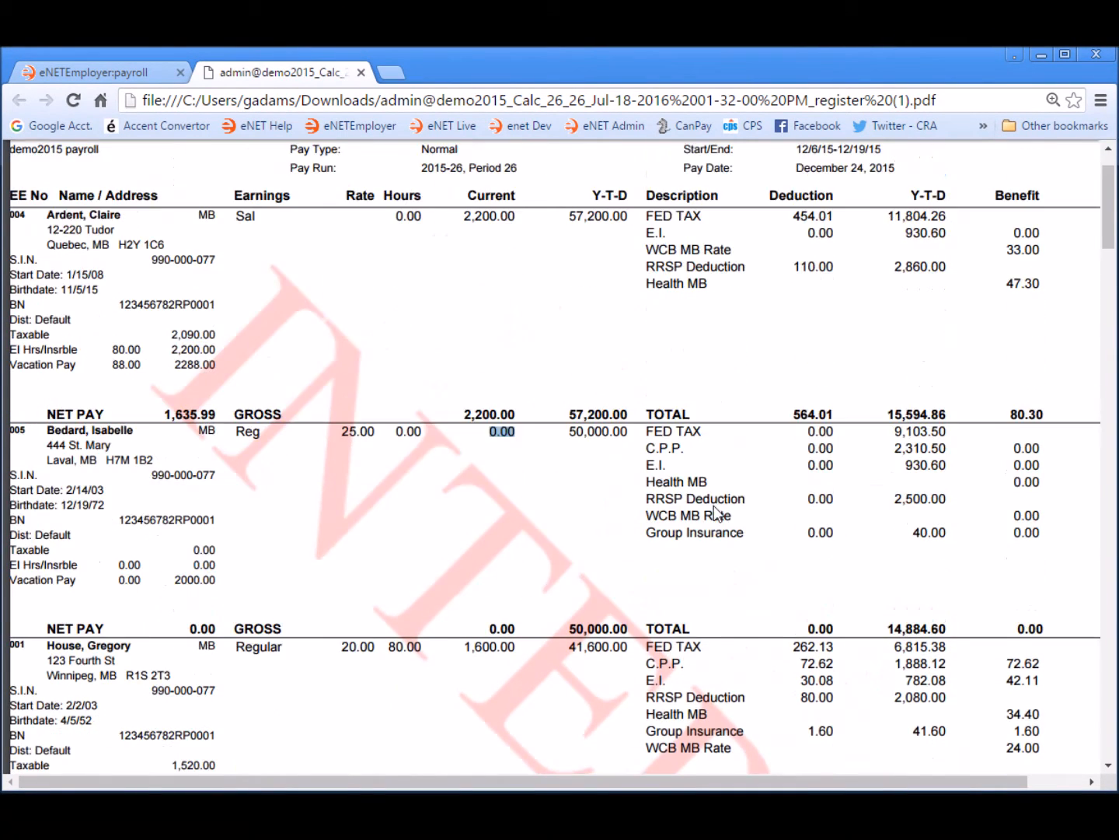
pyautogui.scroll(2, 714, 508)
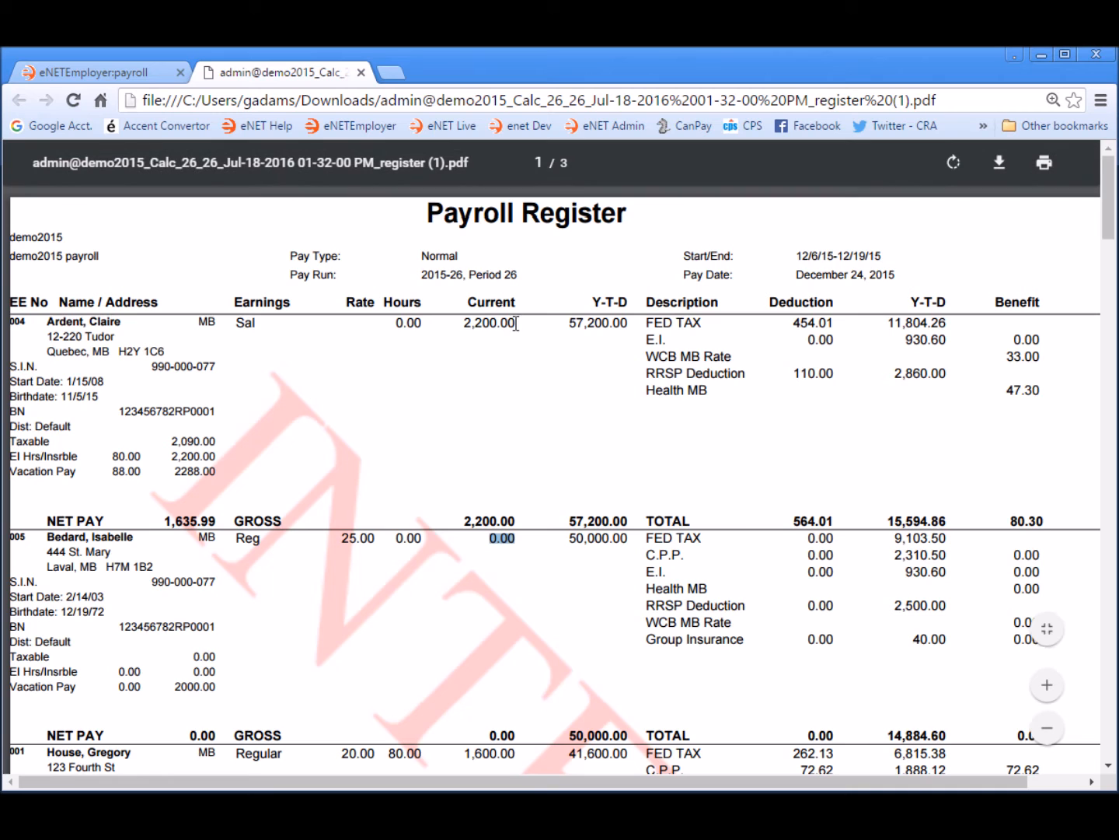
pyautogui.moveTo(517, 322); pyautogui.dragTo(459, 325)
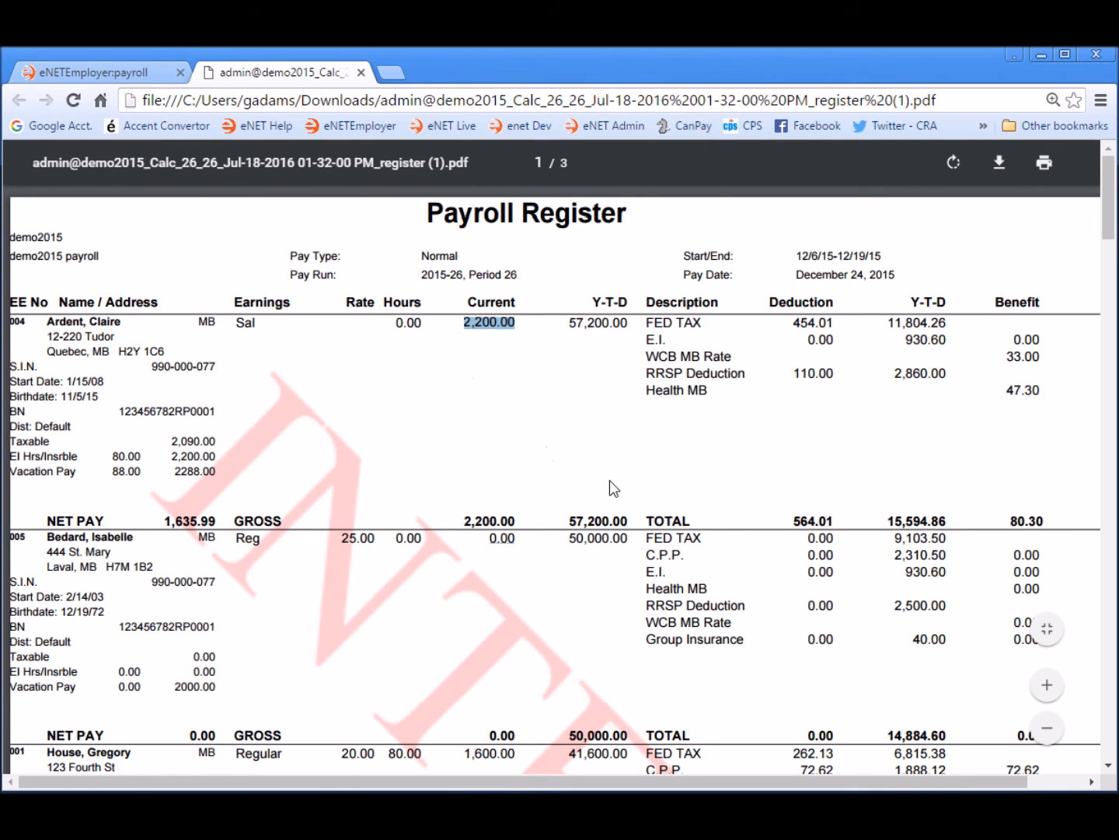
pyautogui.scroll(-1, 609, 479)
pyautogui.scroll(-1, 609, 479)
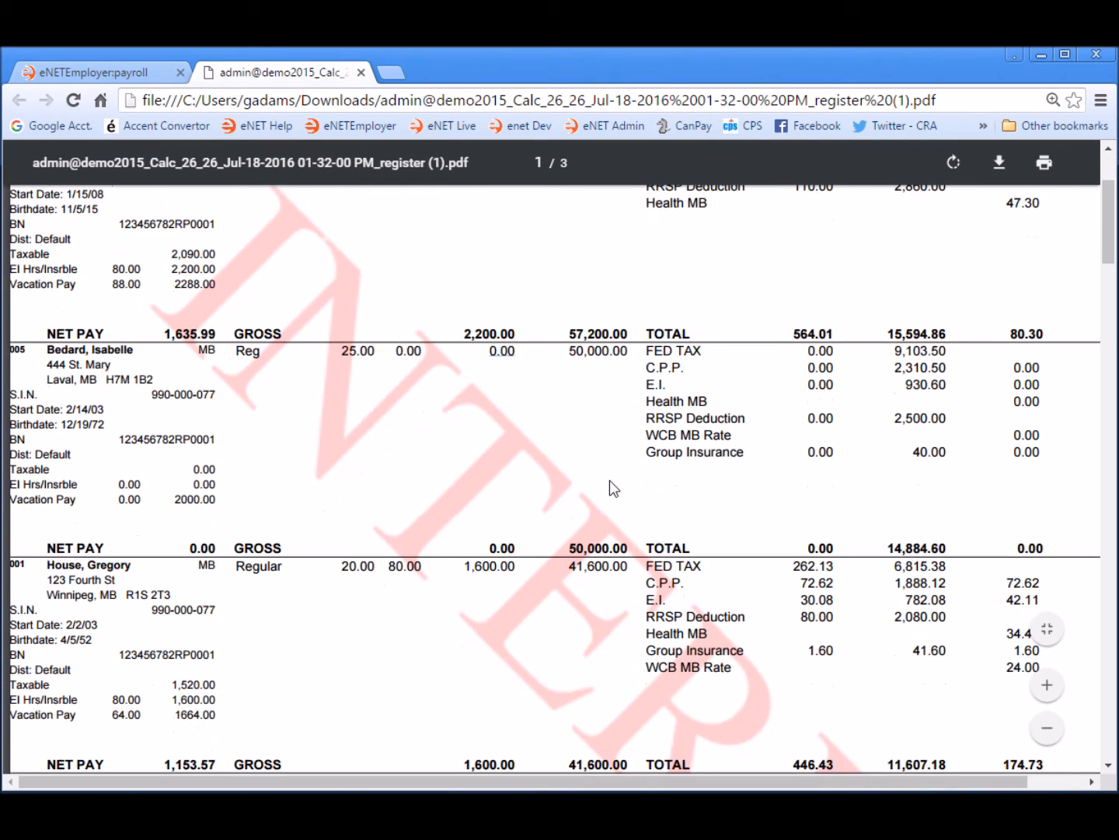
pyautogui.scroll(-1, 610, 480)
pyautogui.scroll(-2, 610, 480)
pyautogui.moveTo(517, 285); pyautogui.dragTo(461, 287)
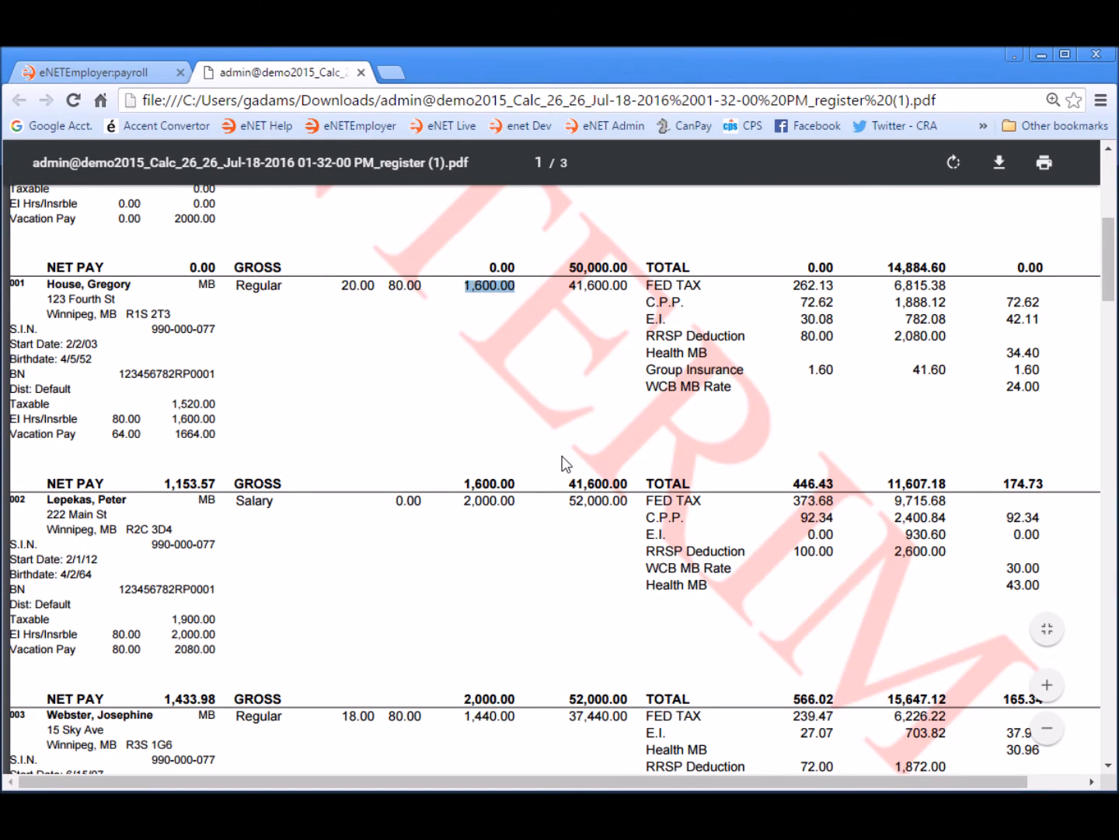
pyautogui.scroll(5, 562, 455)
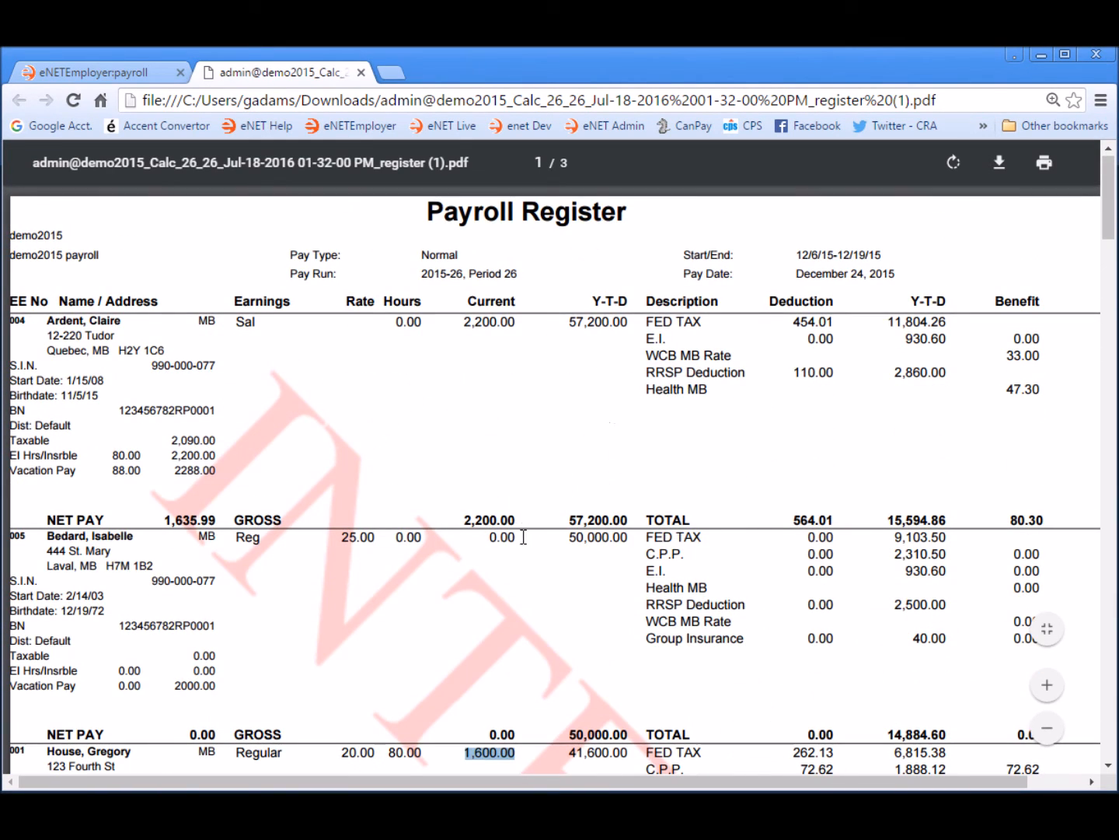
pyautogui.moveTo(523, 536); pyautogui.dragTo(488, 537)
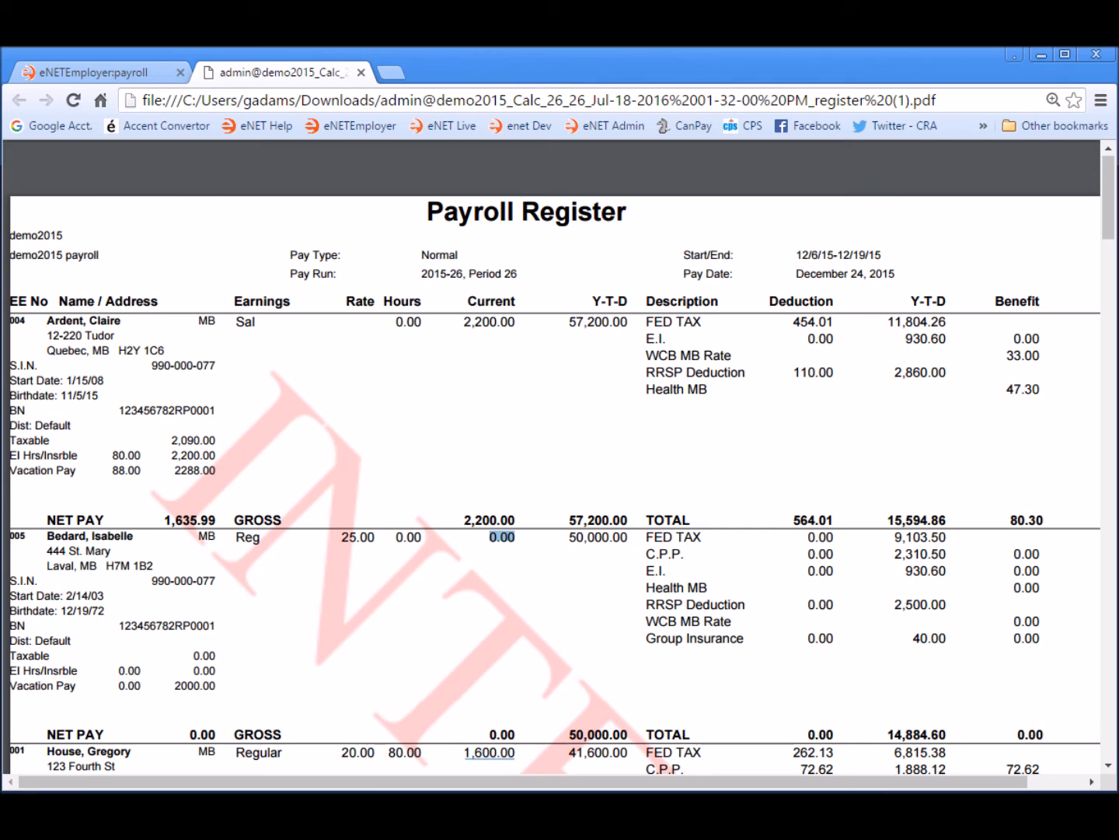
# Step: Review the remaining employee entries and the Final Total section on page 2 of the Payroll Register
pyautogui.scroll(-3, 801, 417)
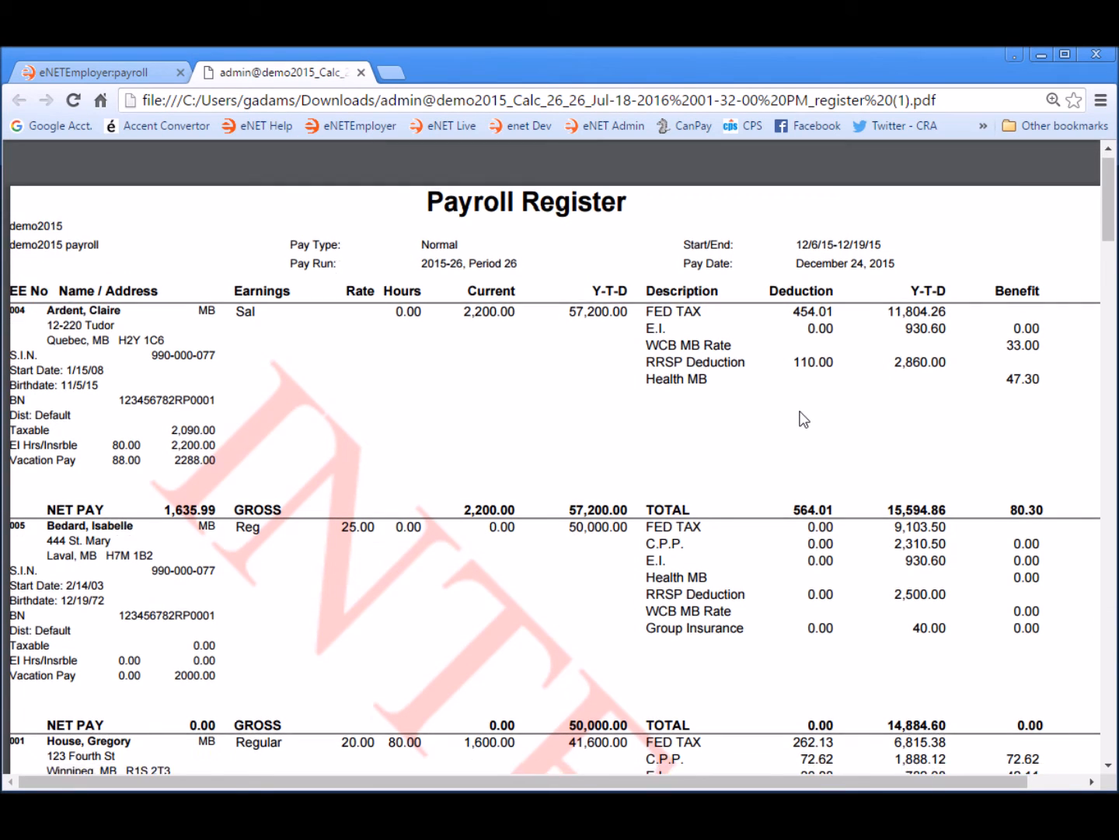
pyautogui.scroll(-12, 801, 418)
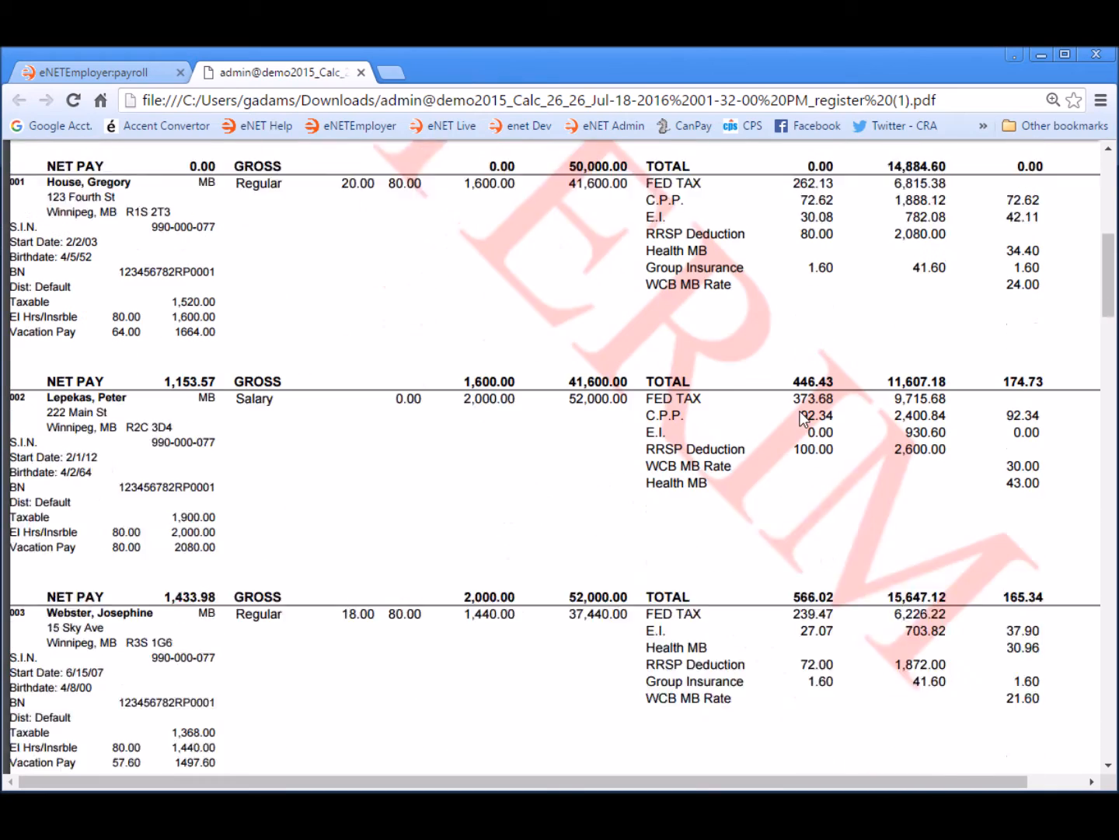
pyautogui.scroll(-8, 803, 418)
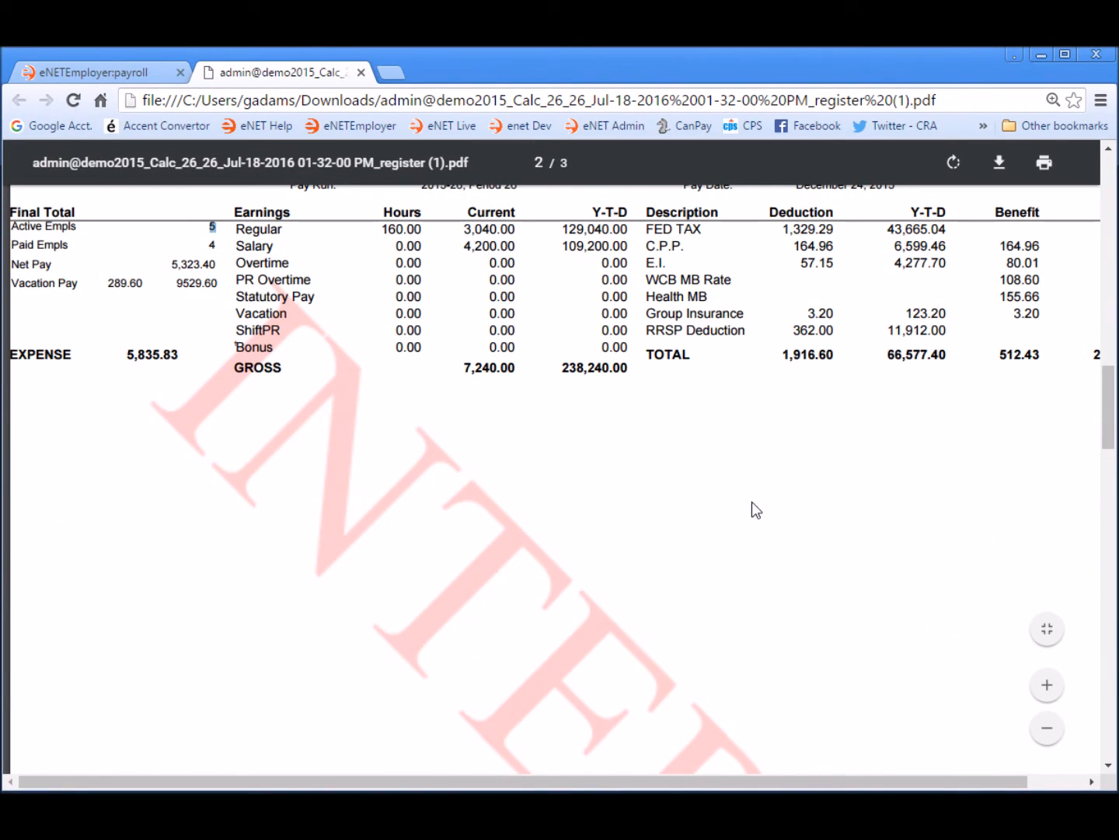
# Step: Check the Active Empls and Paid Empls figures in the register's Final Total, and close the report
pyautogui.doubleClick(211, 226)
pyautogui.doubleClick(211, 245)
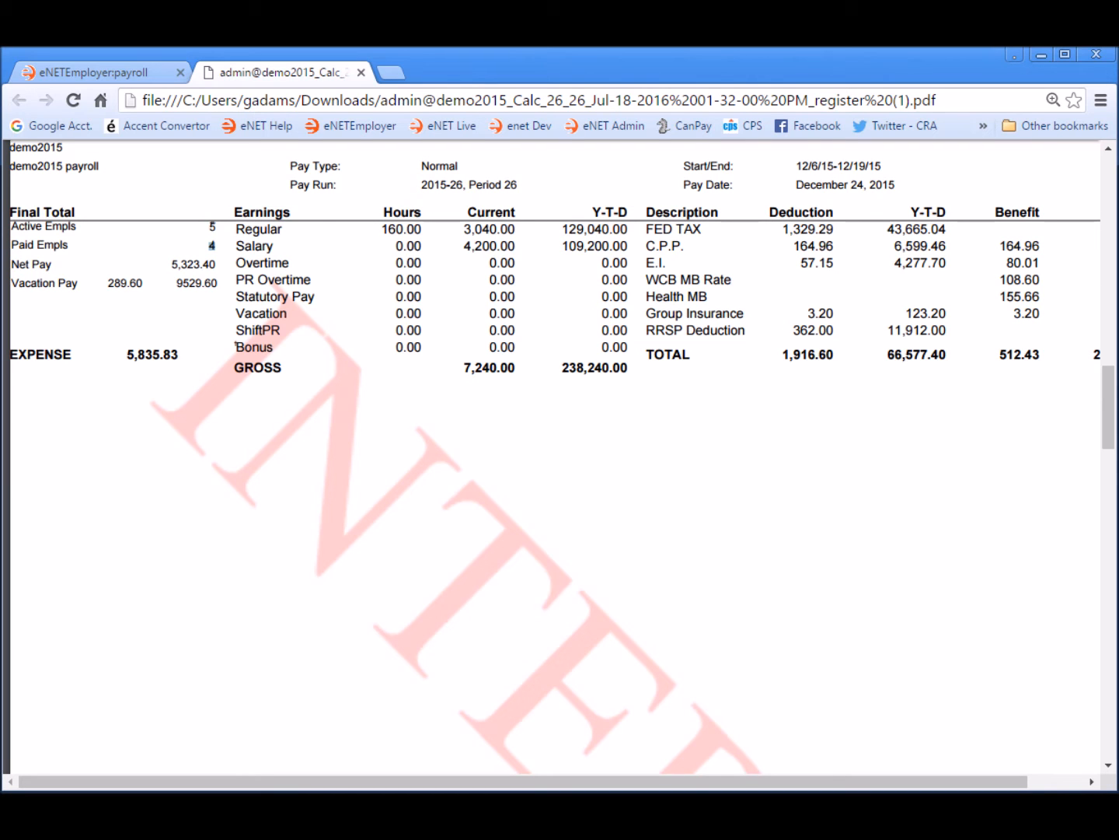
pyautogui.click(361, 72)
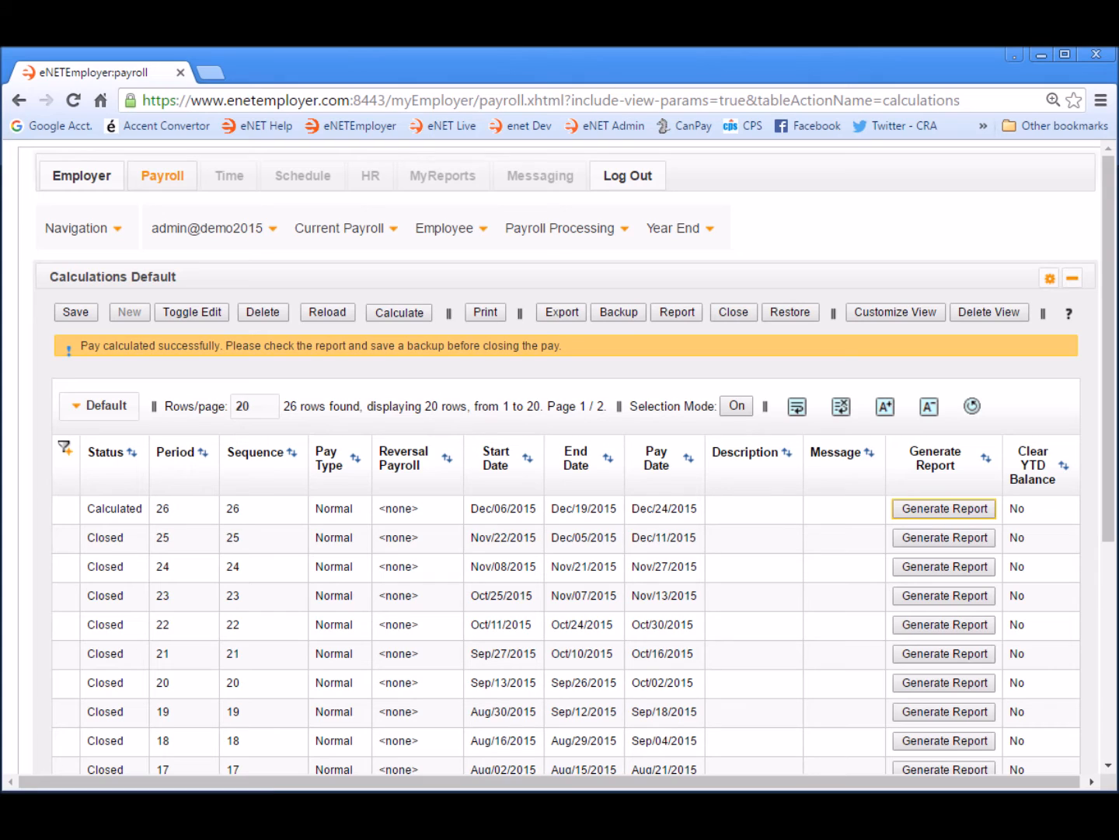
# Step: Back up the calculated period 26 pay and check the downloaded backup file in the Downloads folder
pyautogui.click(619, 313)
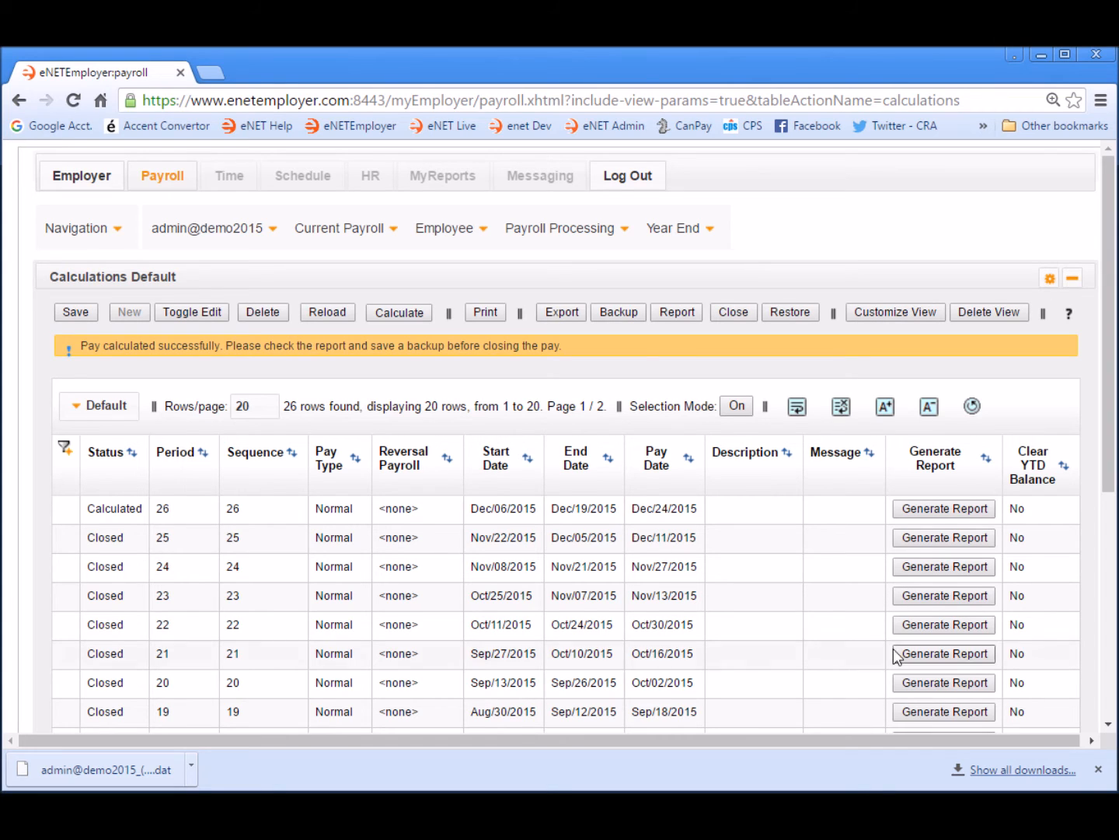
pyautogui.click(190, 767)
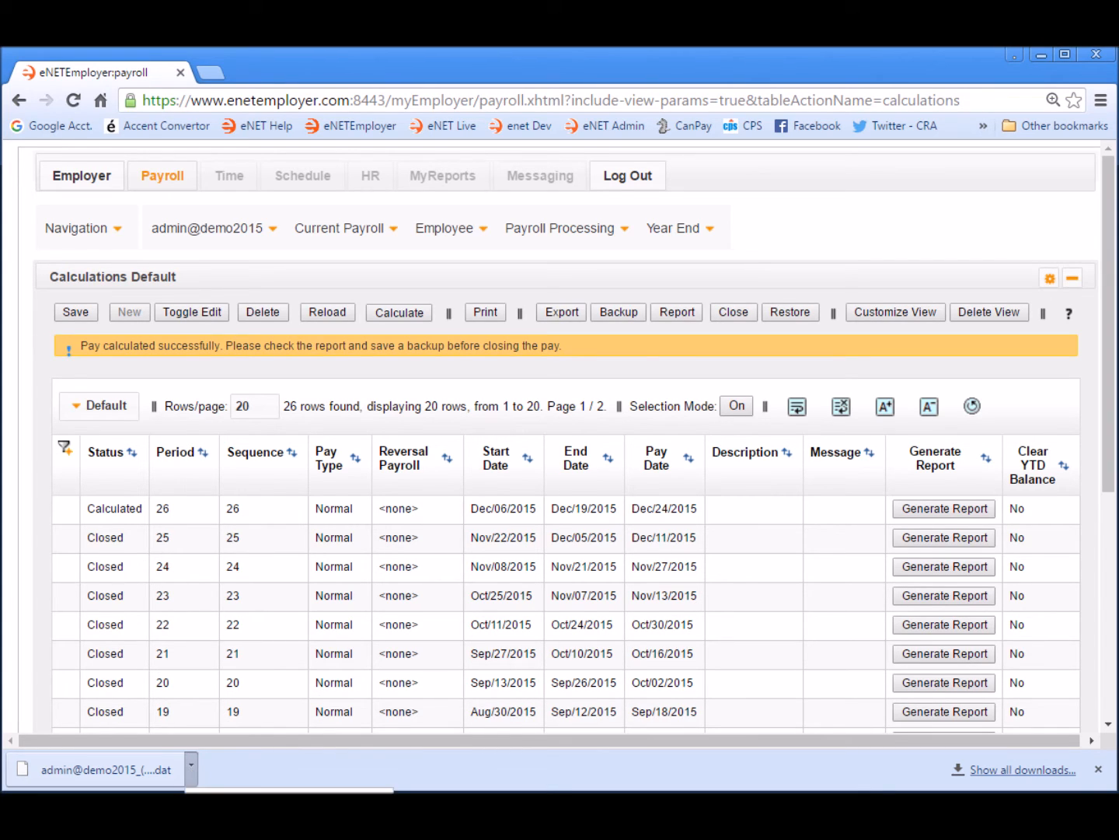
pyautogui.click(241, 837)
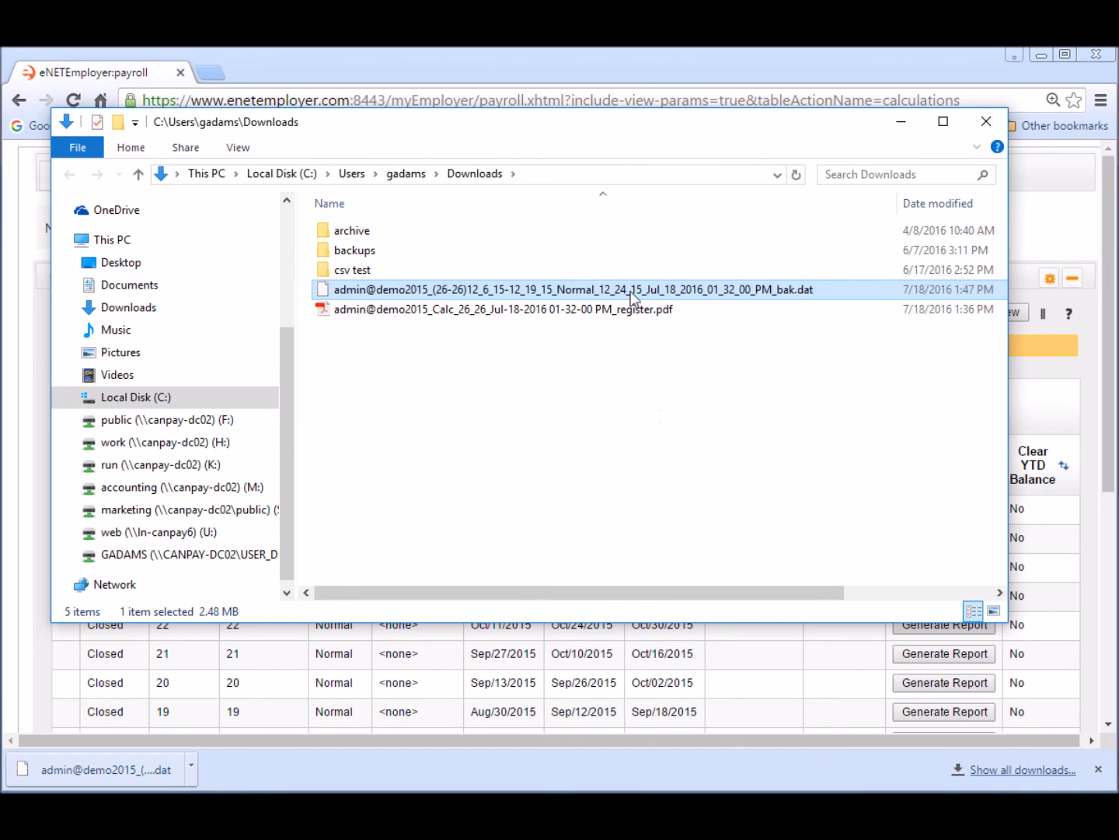
pyautogui.click(569, 73)
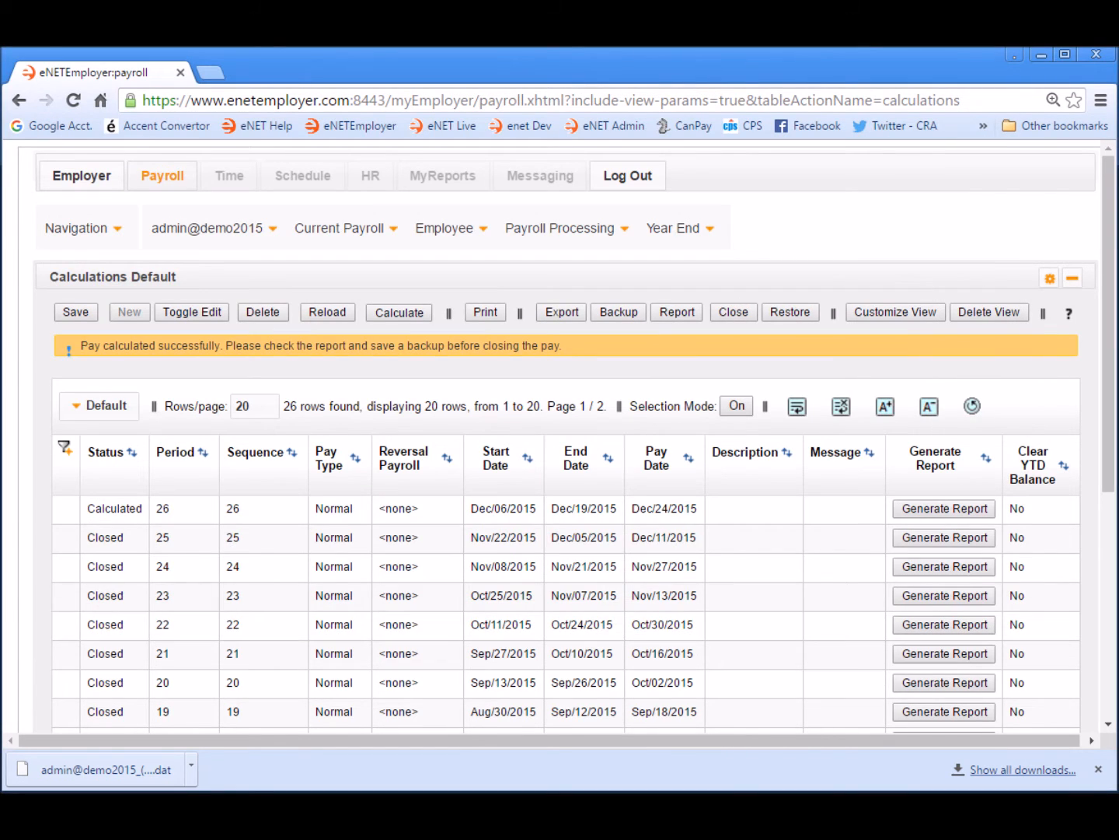
pyautogui.click(1097, 770)
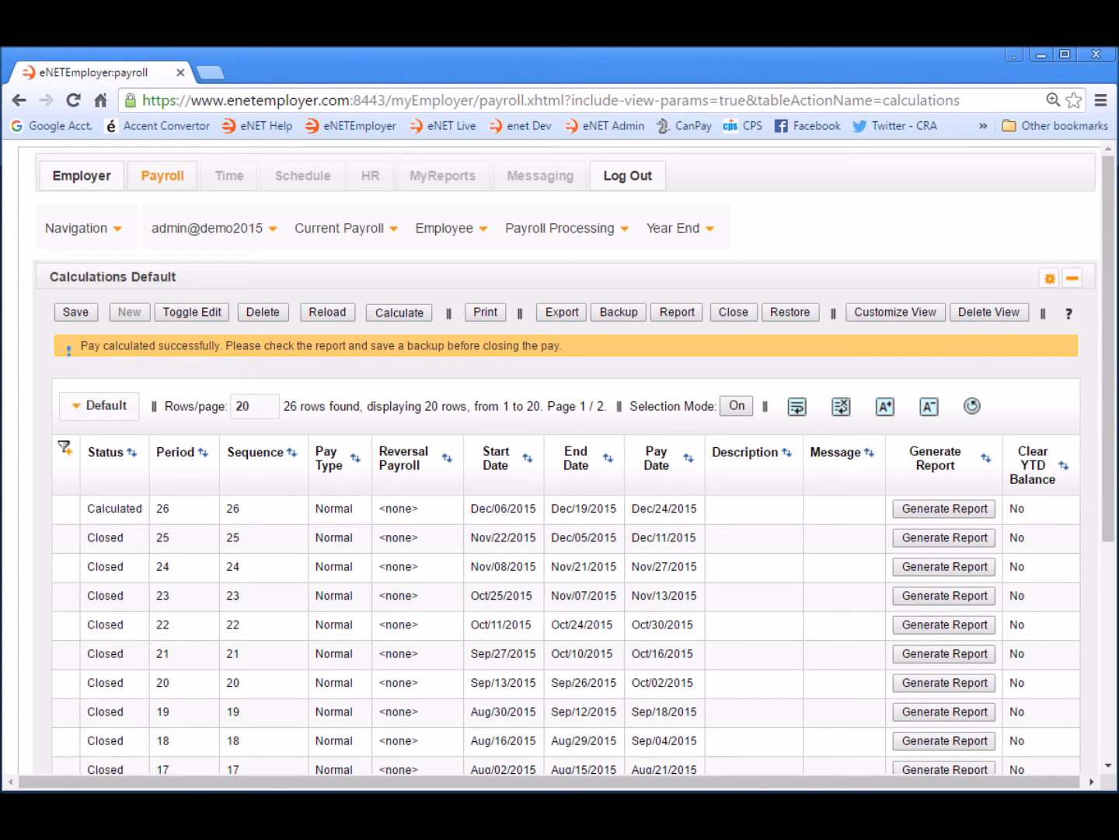
# Step: Close the period 26 pay calculation and open the view customization for the Calculations table
pyautogui.click(731, 313)
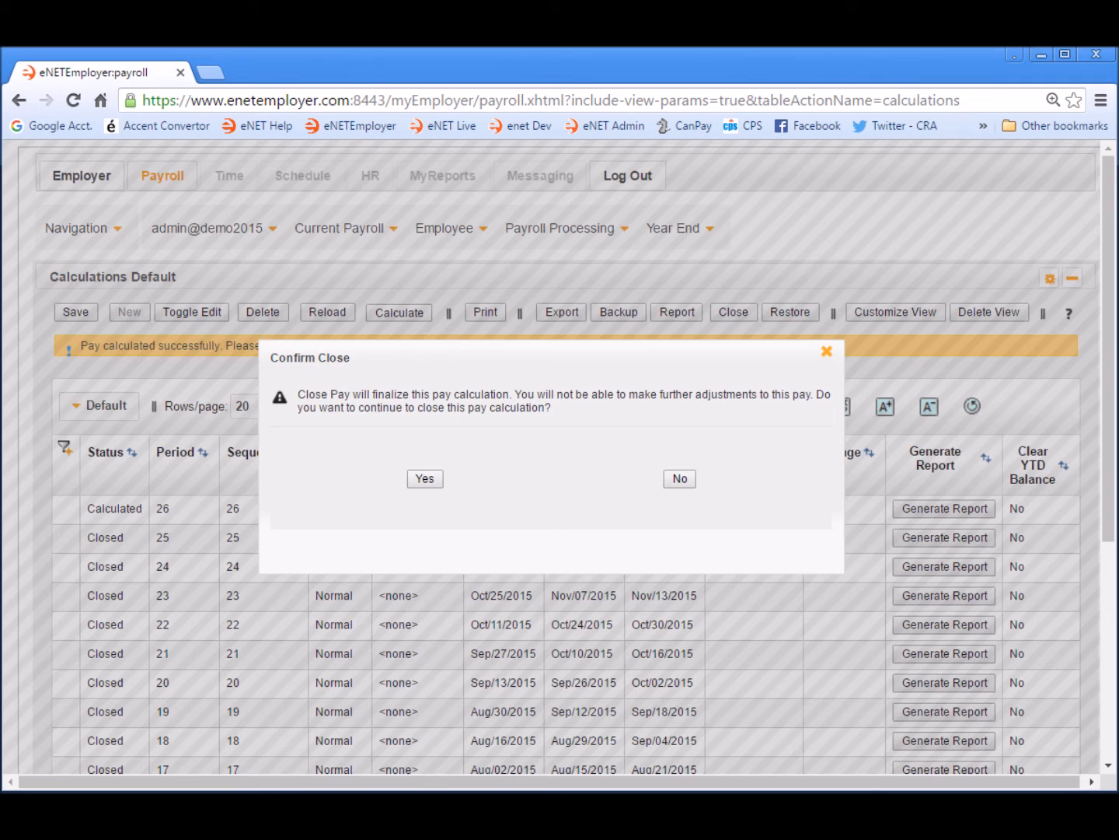
pyautogui.click(426, 478)
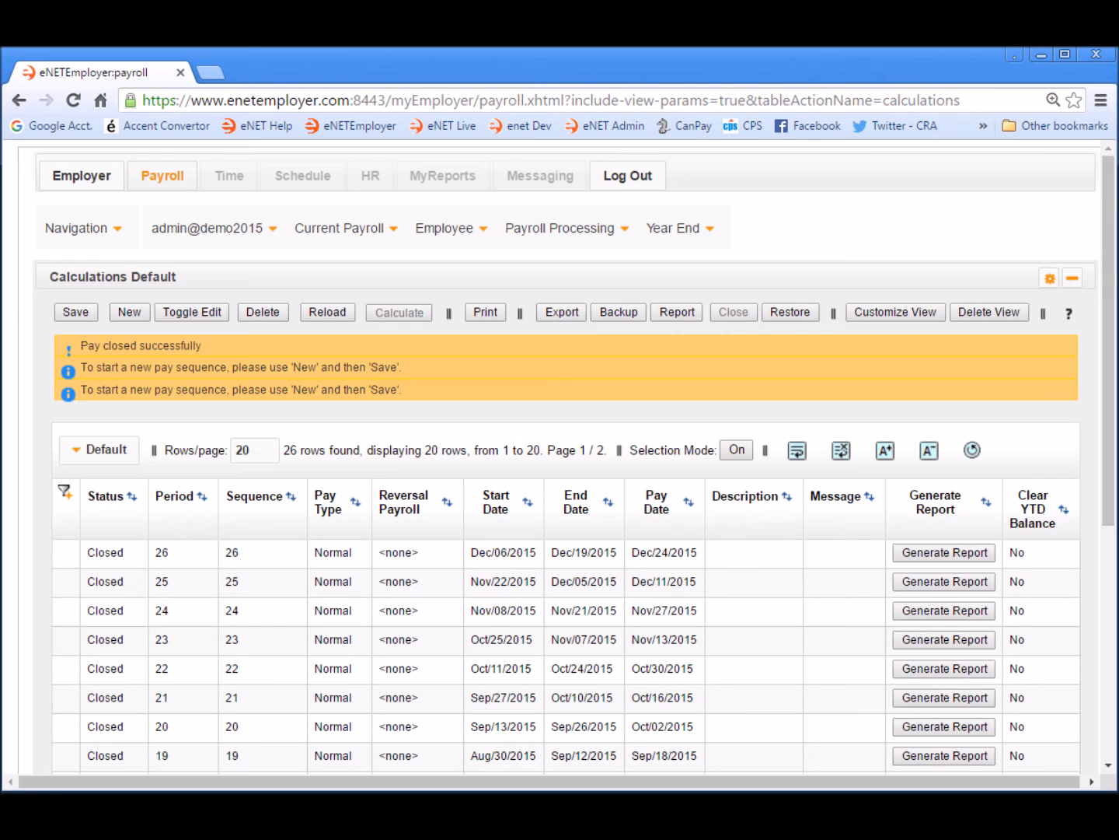
pyautogui.click(909, 310)
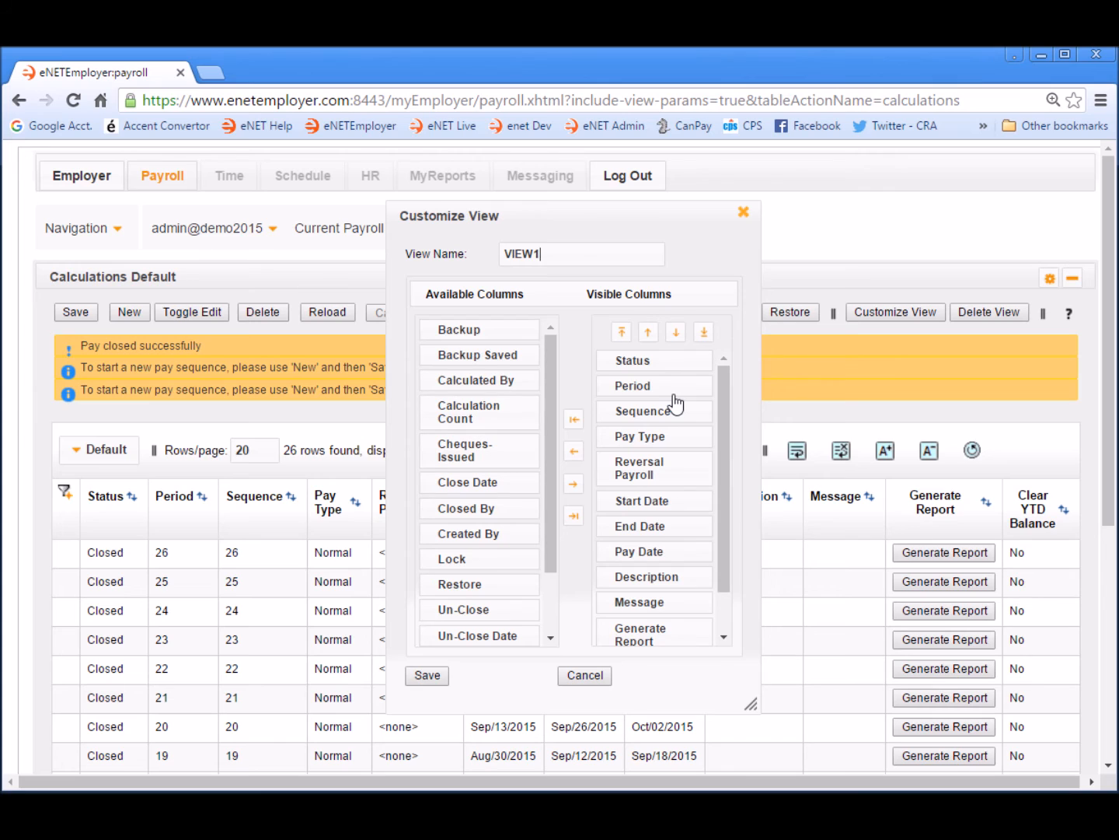
# Step: Try adding the Backup Saved column to the visible columns and return it to the available columns
pyautogui.scroll(-3, 670, 618)
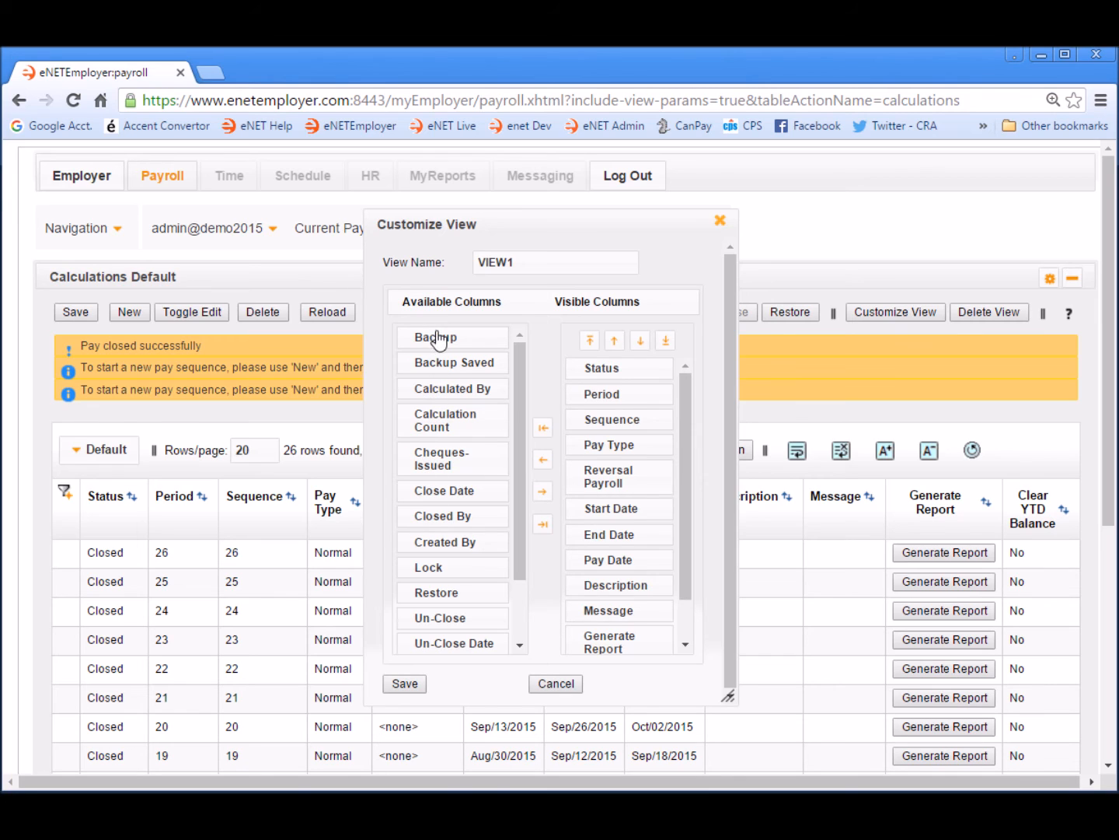
pyautogui.moveTo(437, 336)
pyautogui.mouseDown()
pyautogui.moveTo(513, 404)
pyautogui.moveTo(645, 599)
pyautogui.moveTo(481, 363)
pyautogui.moveTo(645, 548)
pyautogui.moveTo(451, 339)
pyautogui.mouseUp()
pyautogui.click(455, 367)
pyautogui.doubleClick(456, 390)
pyautogui.moveTo(688, 507); pyautogui.dragTo(691, 637)
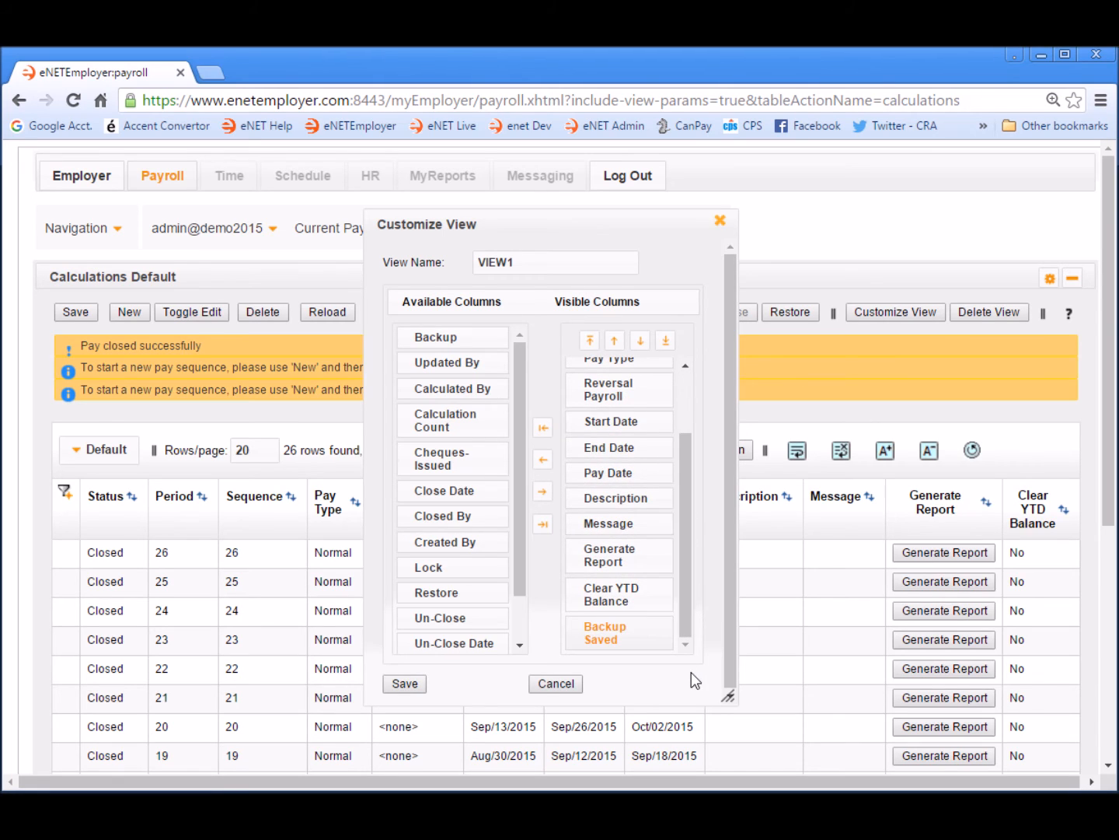
pyautogui.doubleClick(642, 642)
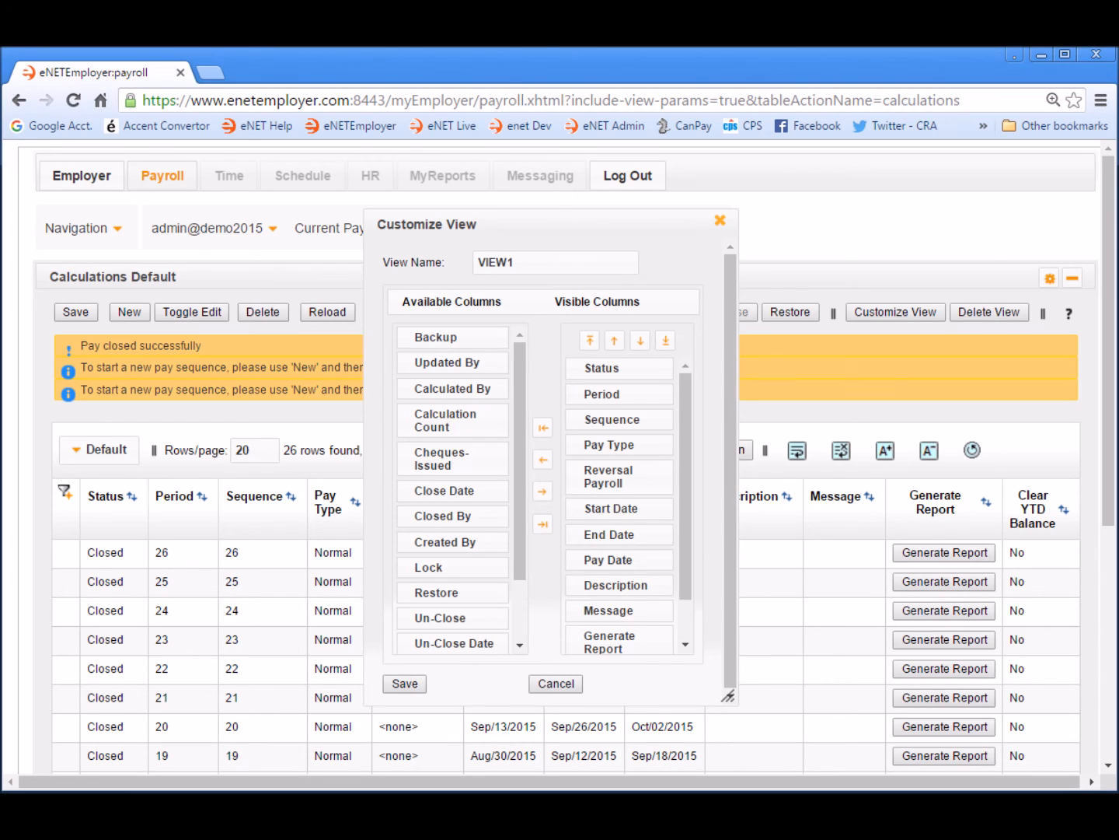
# Step: Select the Backup, Updated By, Calculated By, Calculation Count and Cheques-Issued columns together in the available columns
pyautogui.click(462, 336)
pyautogui.keyDown('ctrl'); pyautogui.click(455, 364); pyautogui.keyUp('ctrl')
pyautogui.keyDown('ctrl'); pyautogui.click(444, 391); pyautogui.keyUp('ctrl')
pyautogui.keyDown('ctrl'); pyautogui.click(447, 424); pyautogui.keyUp('ctrl')
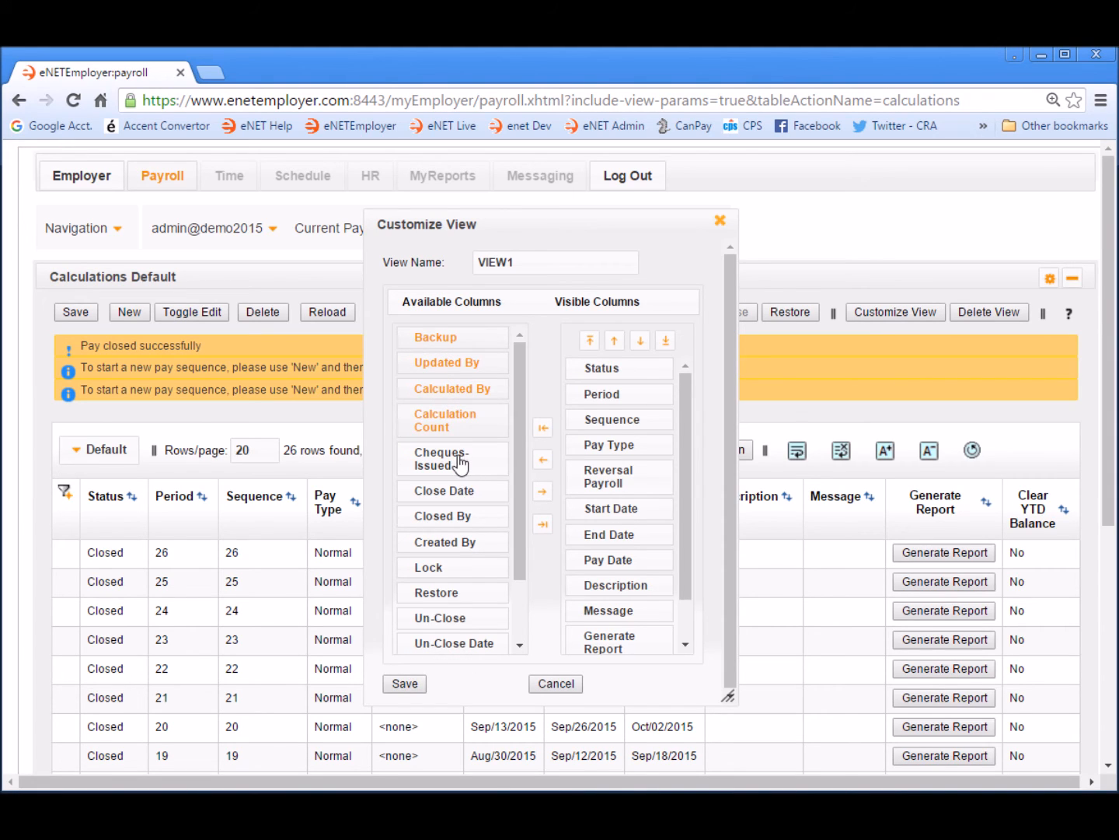
pyautogui.keyDown('ctrl'); pyautogui.click(458, 460); pyautogui.keyUp('ctrl')
# Step: Add the Un-Close column between Generate Report and Clear YTD Balance, and save the customized view as VIEW1
pyautogui.click(450, 620)
pyautogui.moveTo(436, 620); pyautogui.dragTo(614, 632)
pyautogui.moveTo(687, 571); pyautogui.dragTo(694, 639)
pyautogui.moveTo(649, 564); pyautogui.dragTo(655, 631)
pyautogui.click(684, 644)
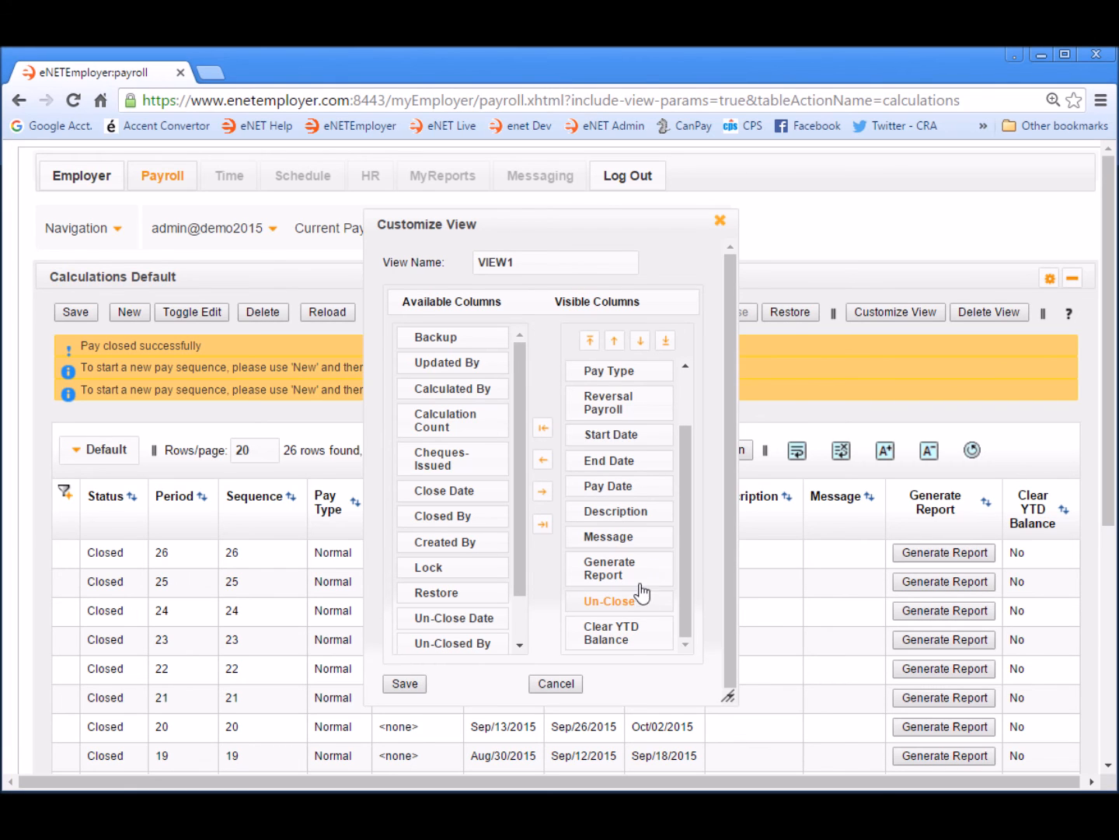
pyautogui.click(404, 684)
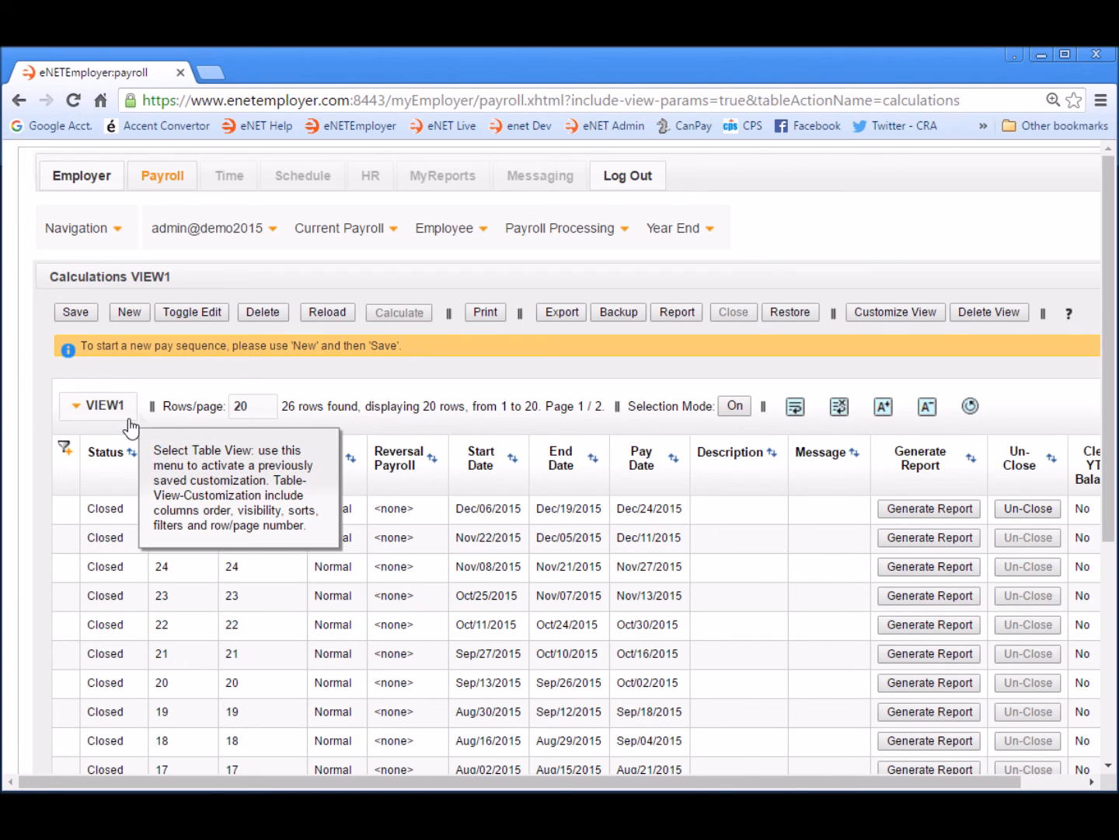
pyautogui.click(100, 406)
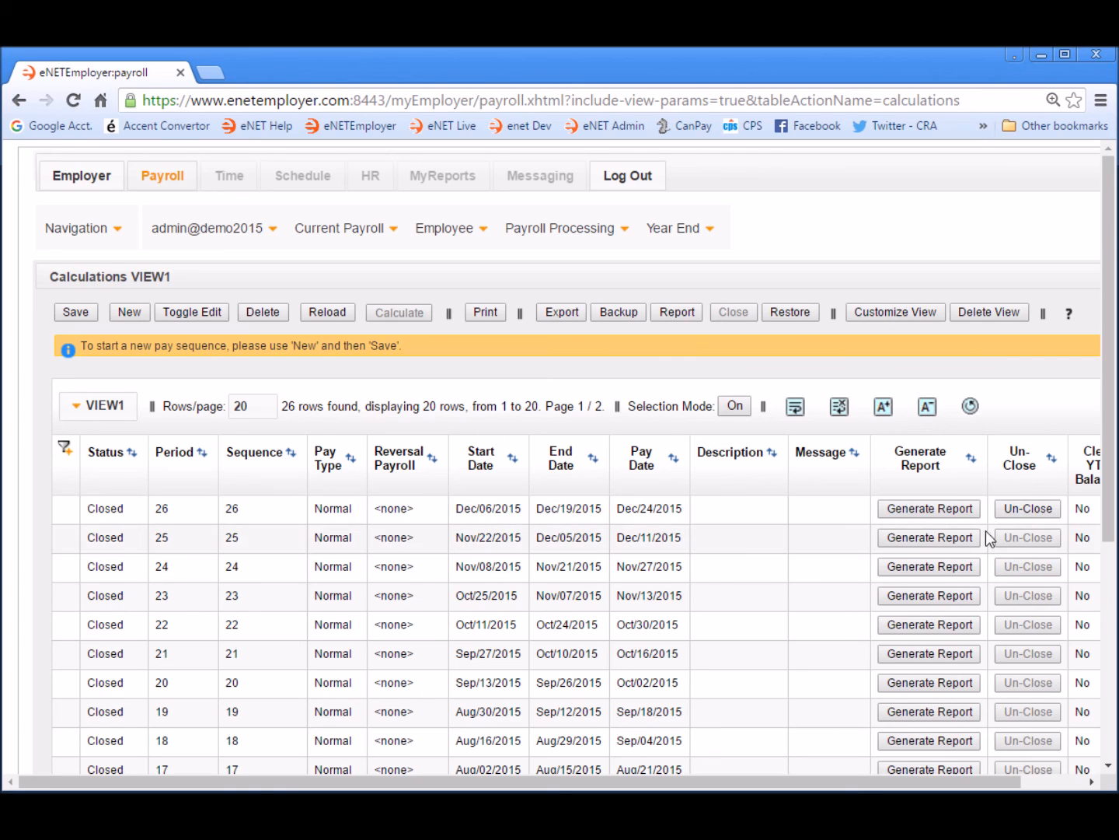
# Step: Un-close the period 26 pay and confirm the action
pyautogui.click(1028, 509)
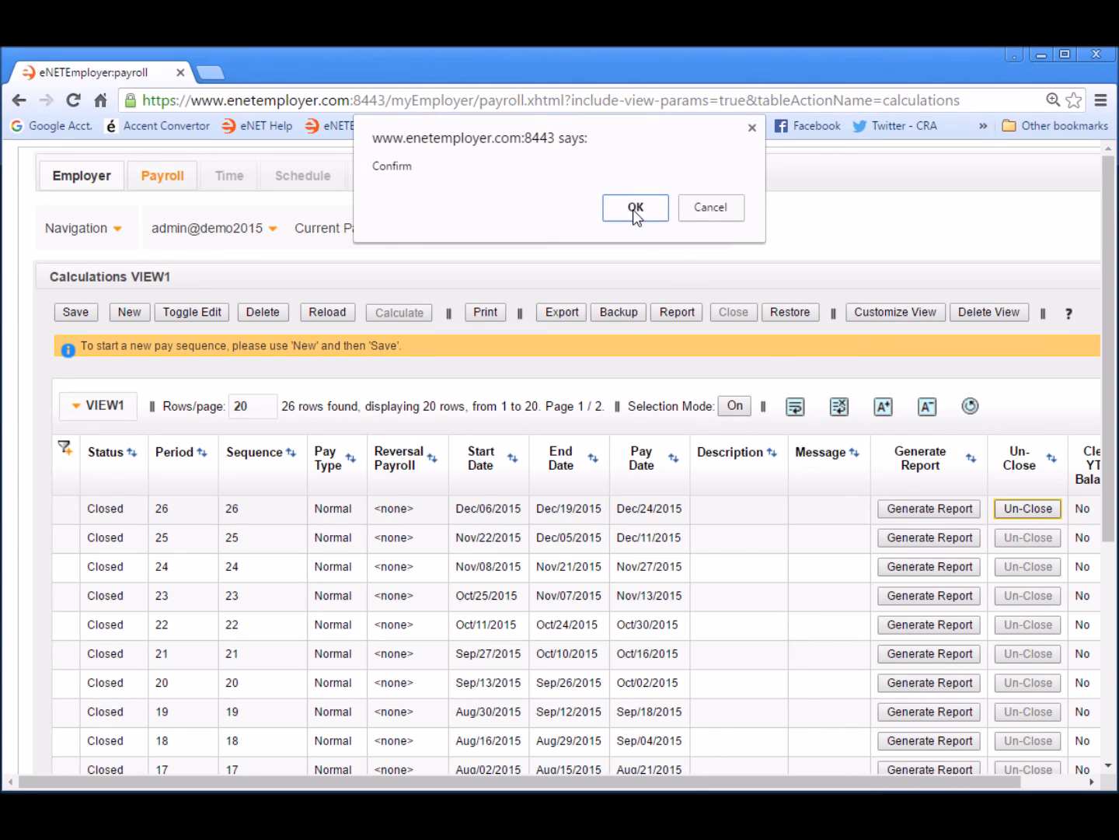
pyautogui.click(634, 207)
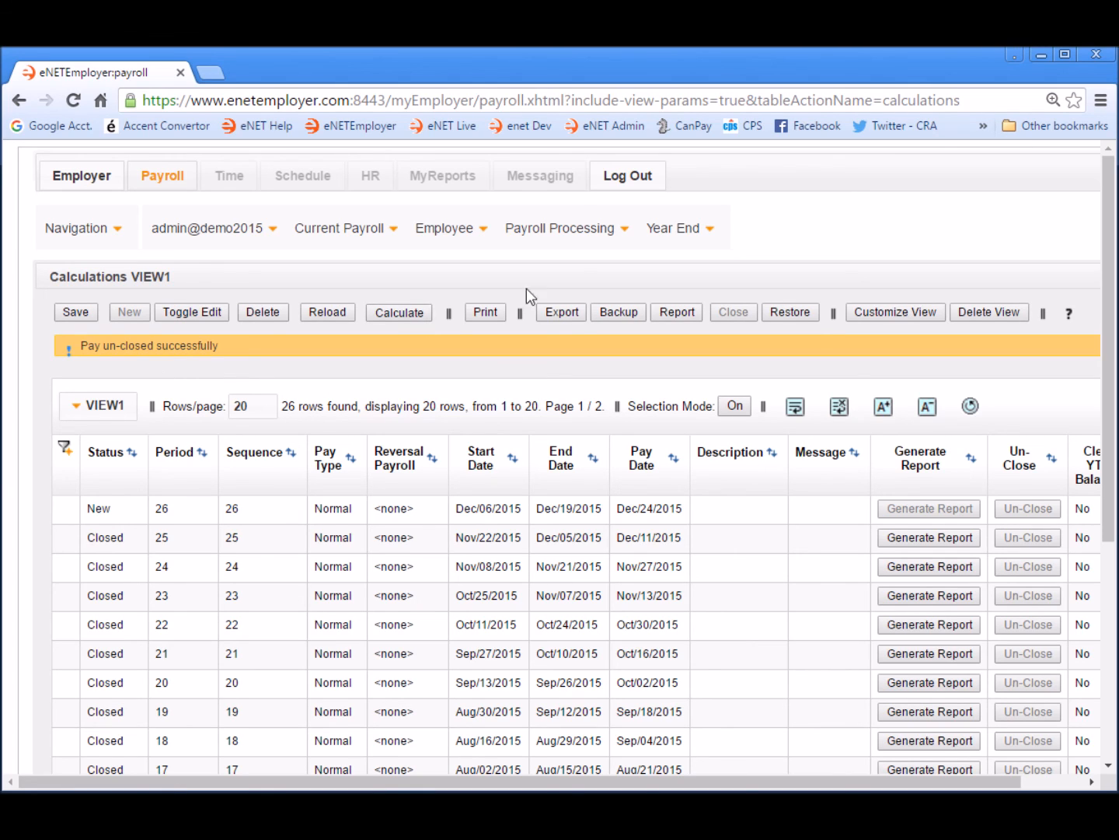
# Step: Open the Speedy Update table and sort the employees by Reg Hours in ascending order
pyautogui.click(576, 234)
pyautogui.click(594, 273)
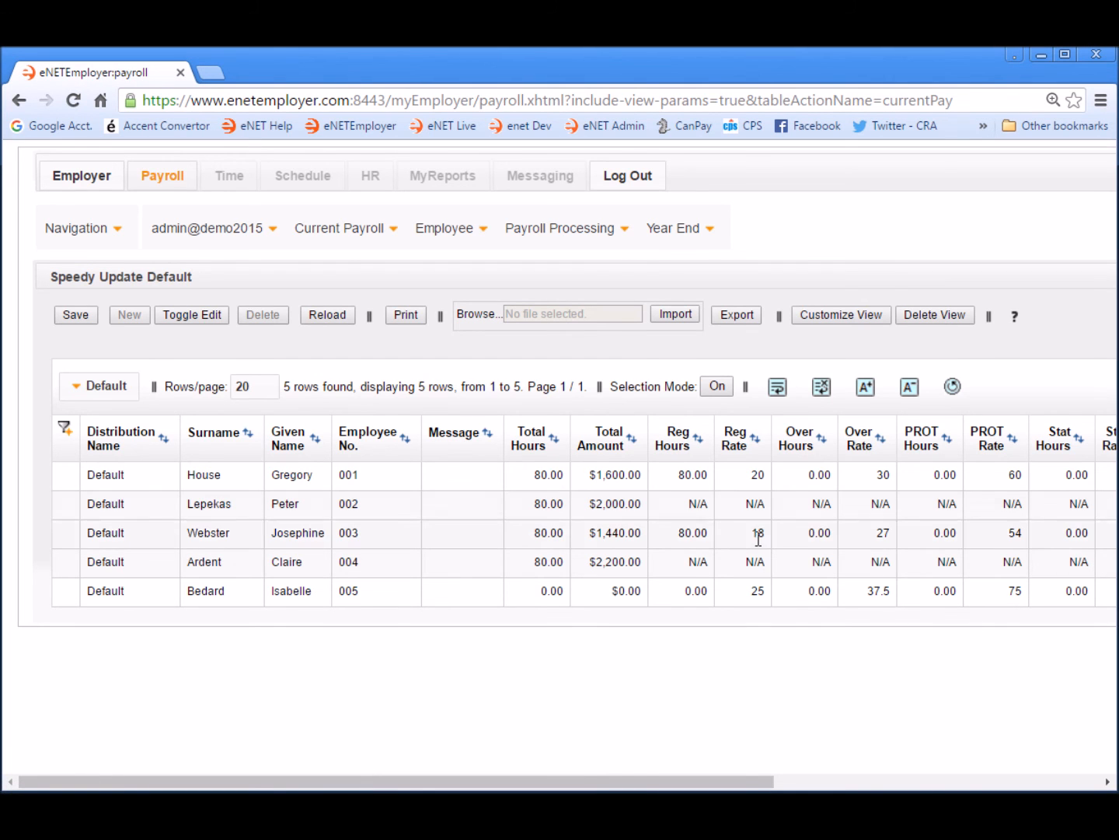
pyautogui.click(666, 447)
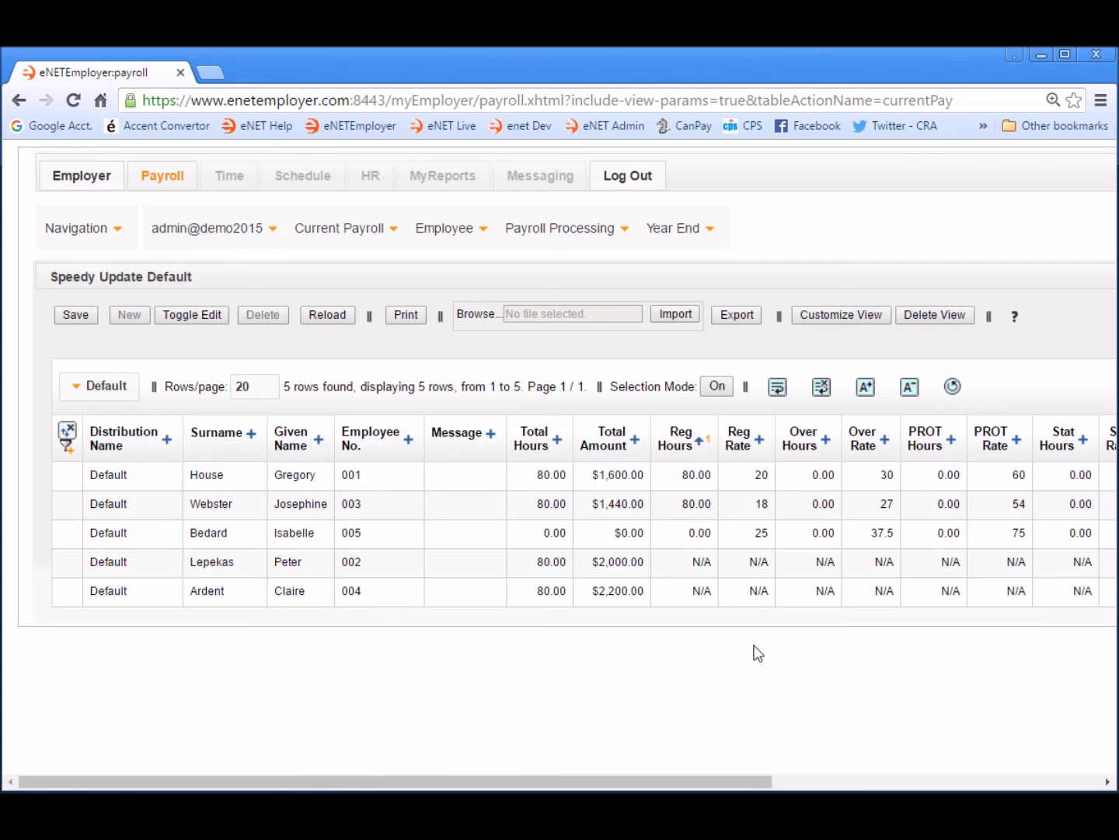
# Step: Set the regular hours to 80 for the hourly employee with no entered hours and save the row
pyautogui.click(677, 535)
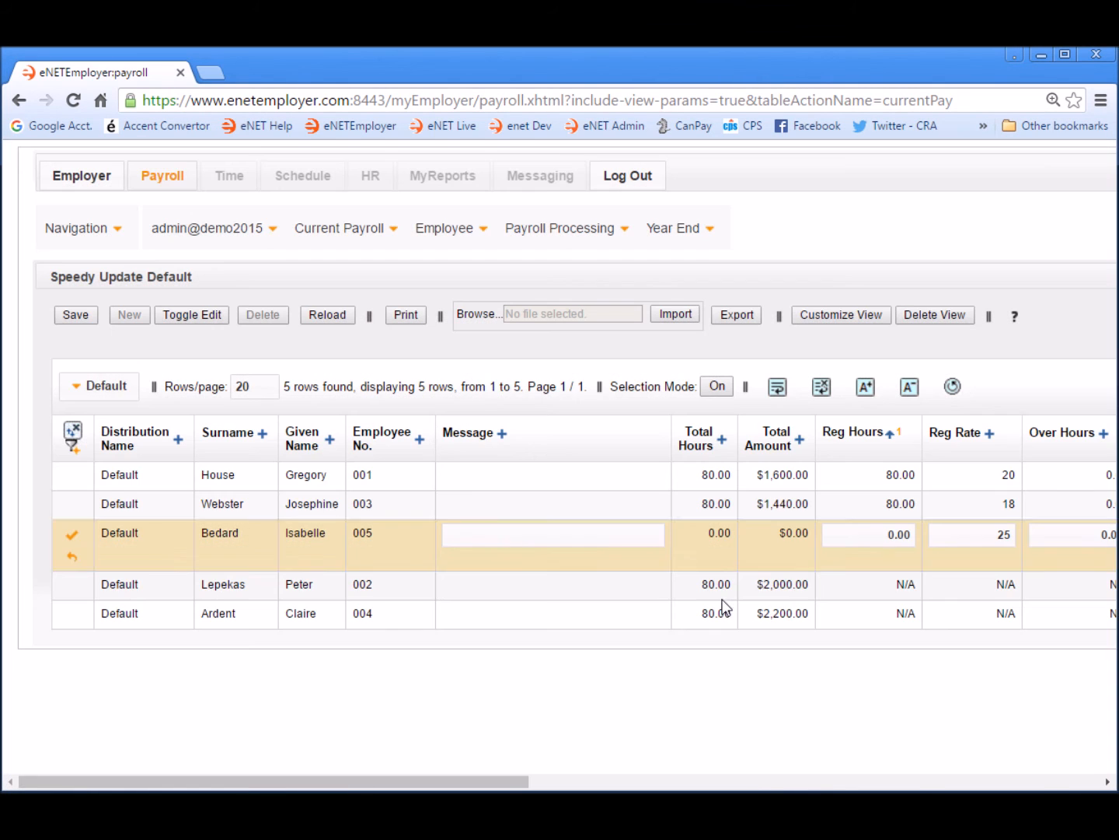
pyautogui.click(842, 533)
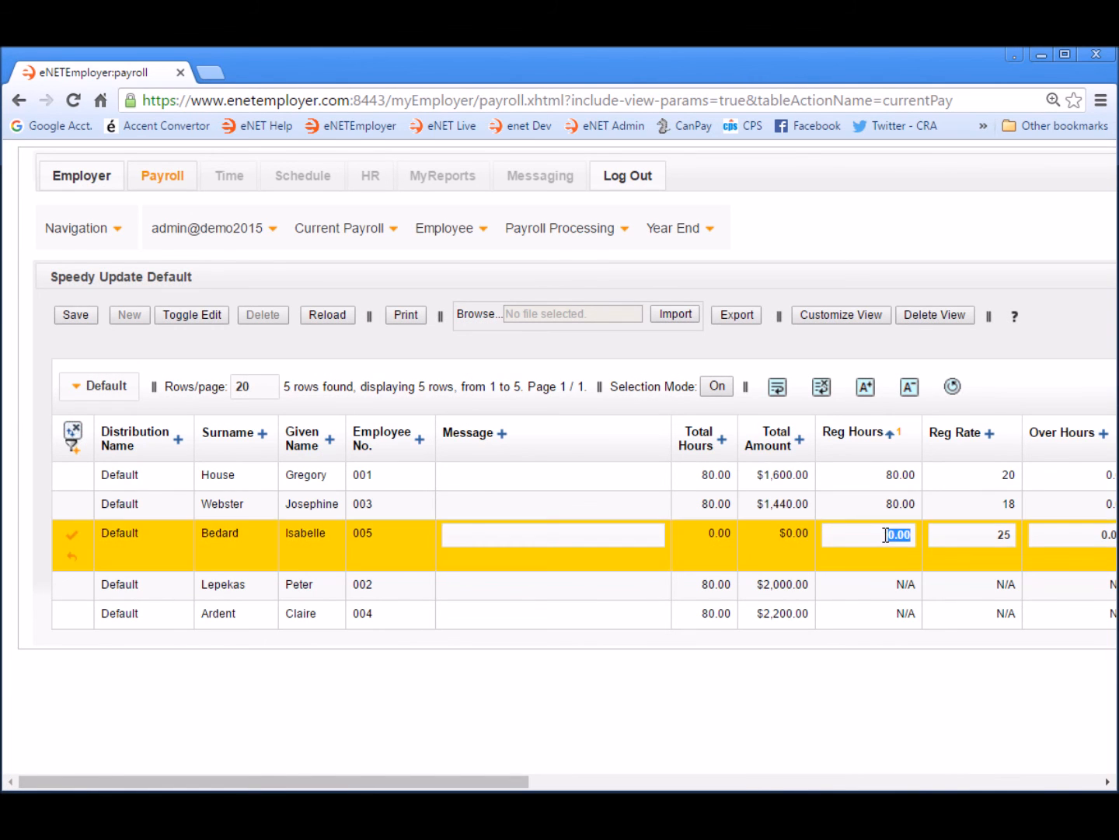
pyautogui.click(884, 534)
pyautogui.write('80')
pyautogui.press('Delete')
pyautogui.press('Delete')
pyautogui.press('Delete')
pyautogui.press('Delete')
pyautogui.click(875, 564)
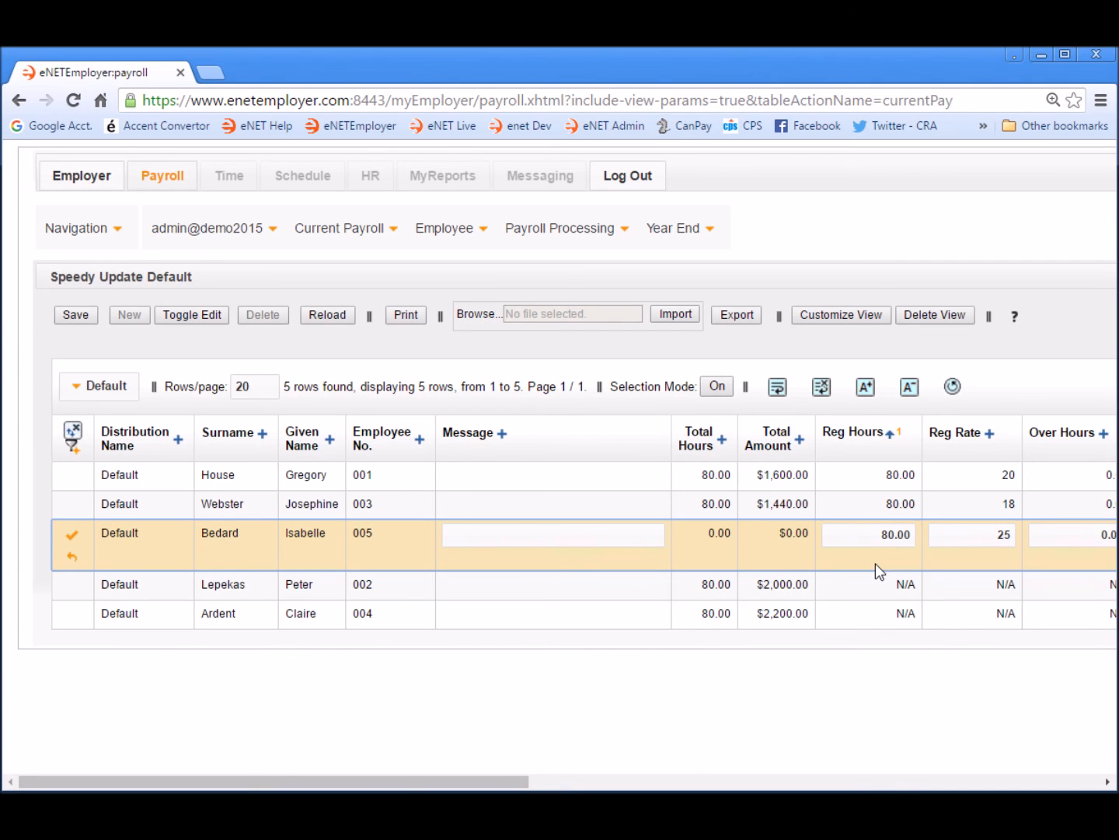
pyautogui.click(70, 533)
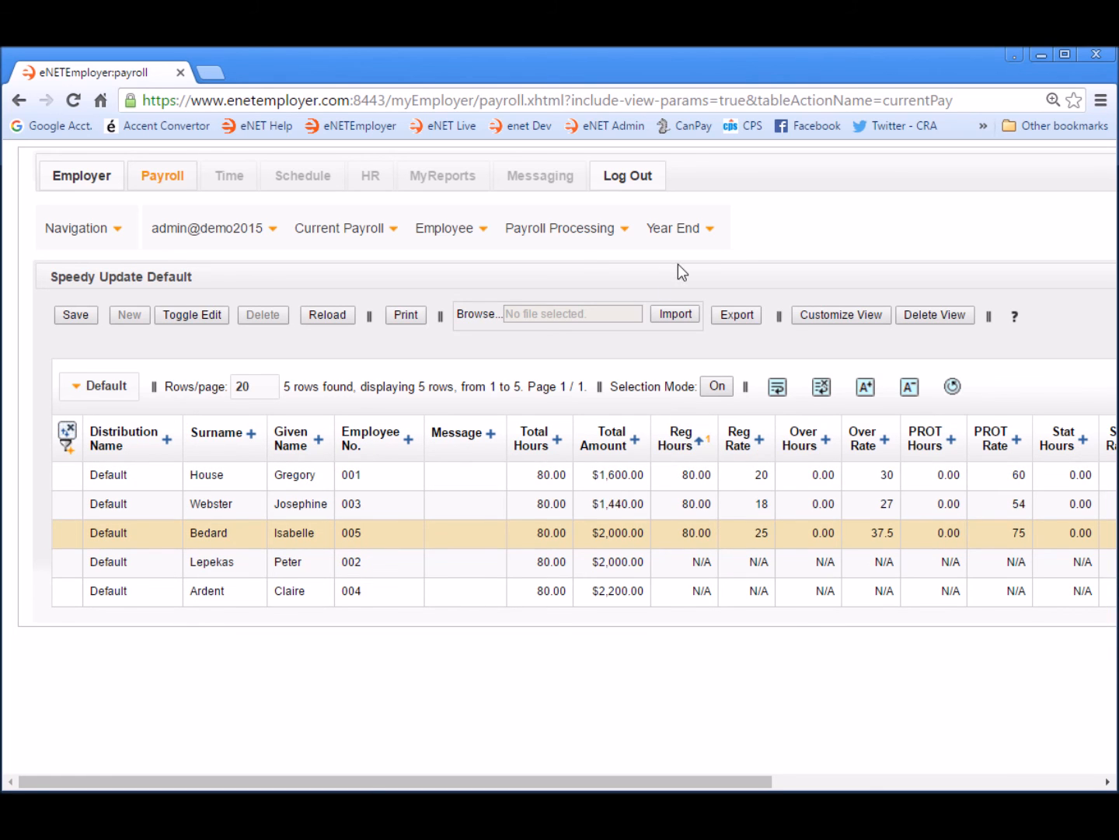
# Step: Go back to the Calculations table and recalculate the un-closed period 26 pay
pyautogui.click(574, 230)
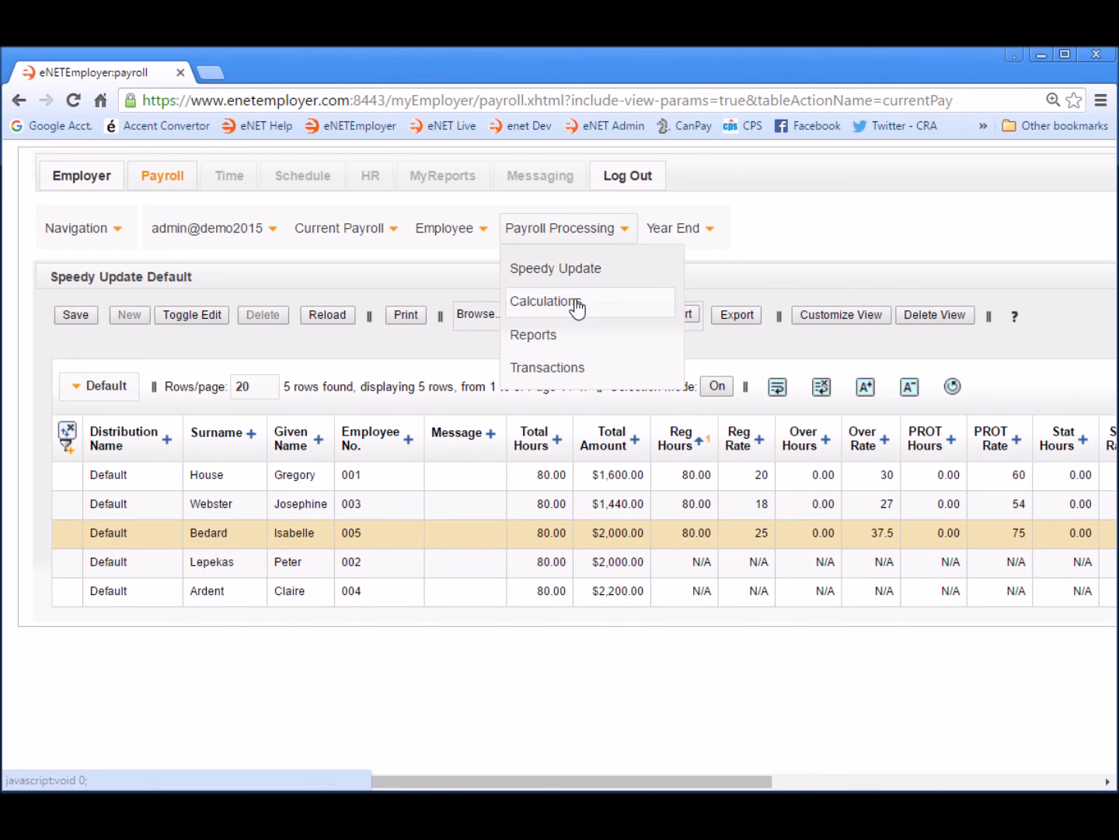
pyautogui.click(576, 303)
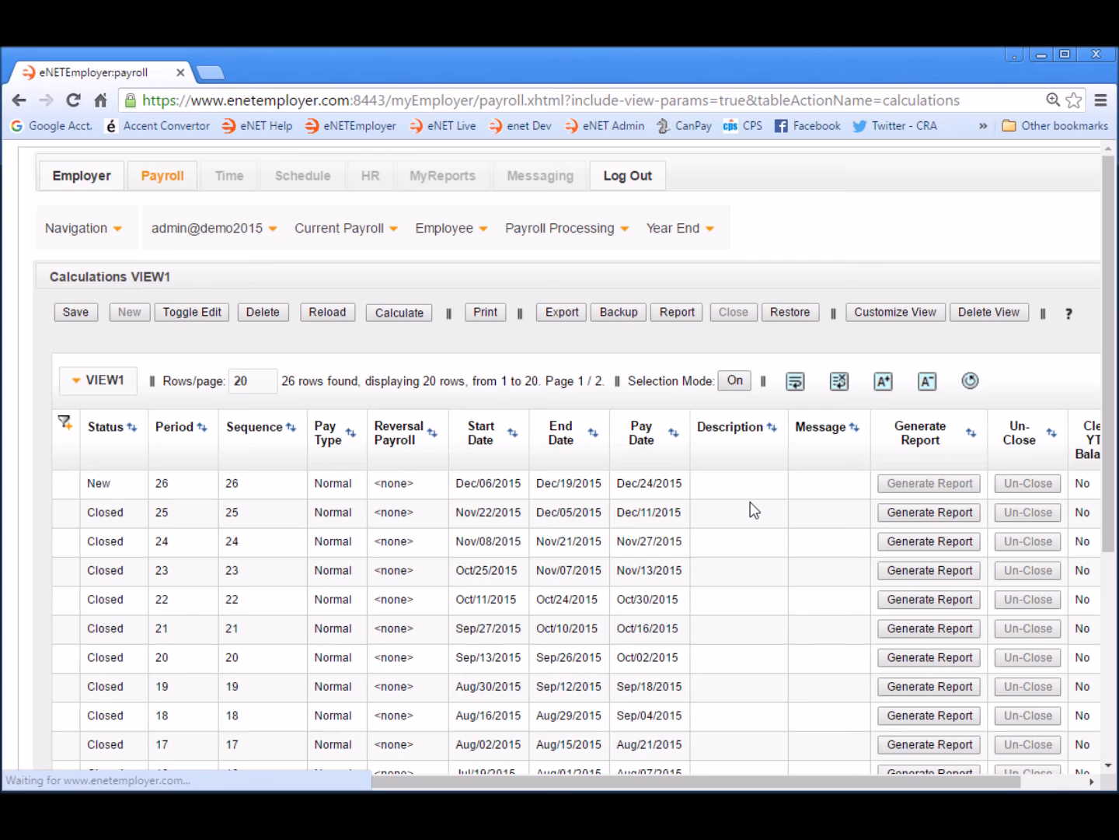
pyautogui.click(403, 312)
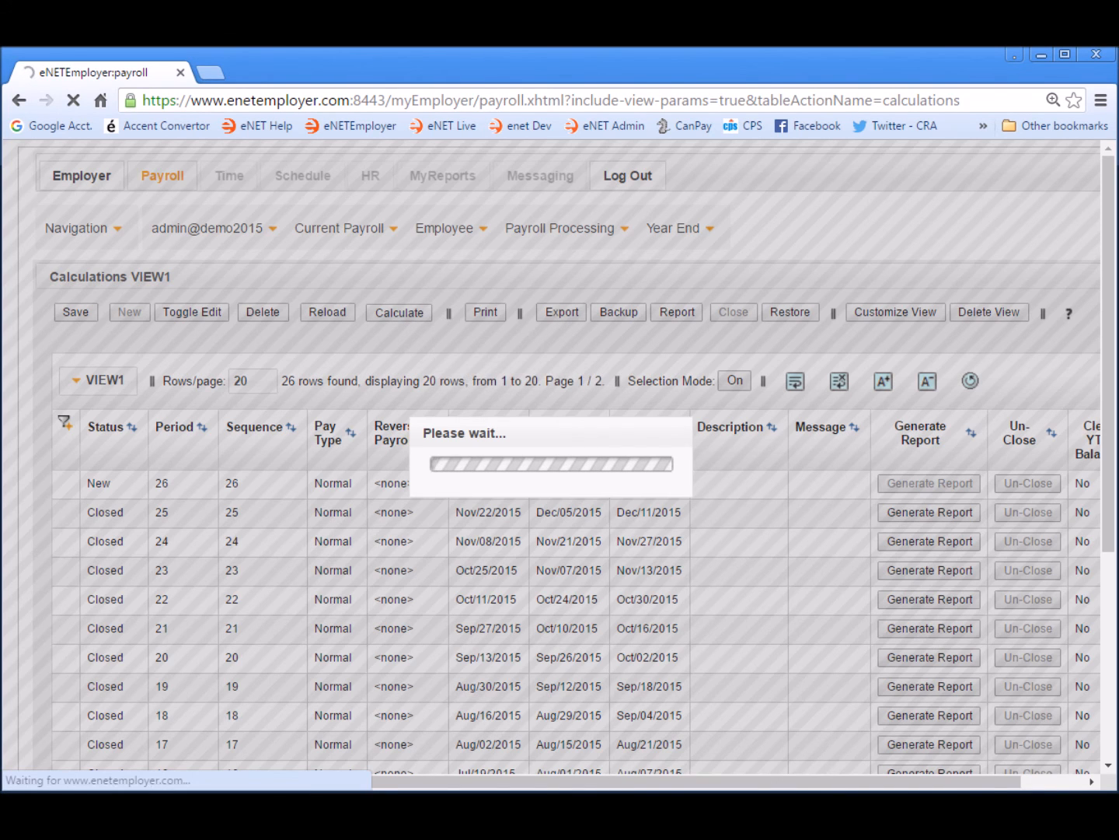